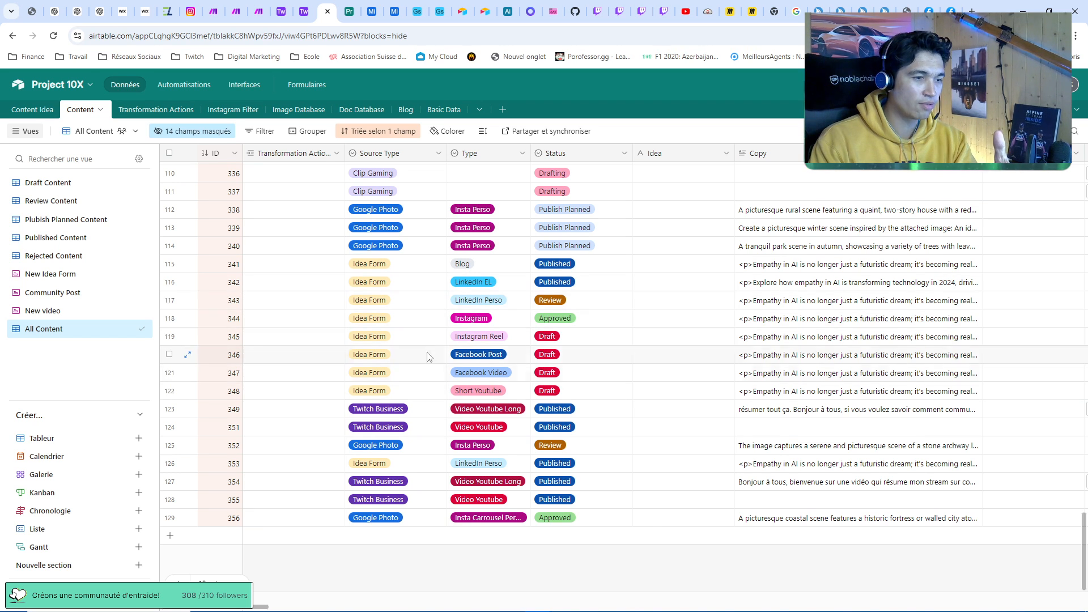
# Open the Instagram record with ID 344 and examine its copy, content, rich text, carousel text and support image fields
pyautogui.click(189, 318)
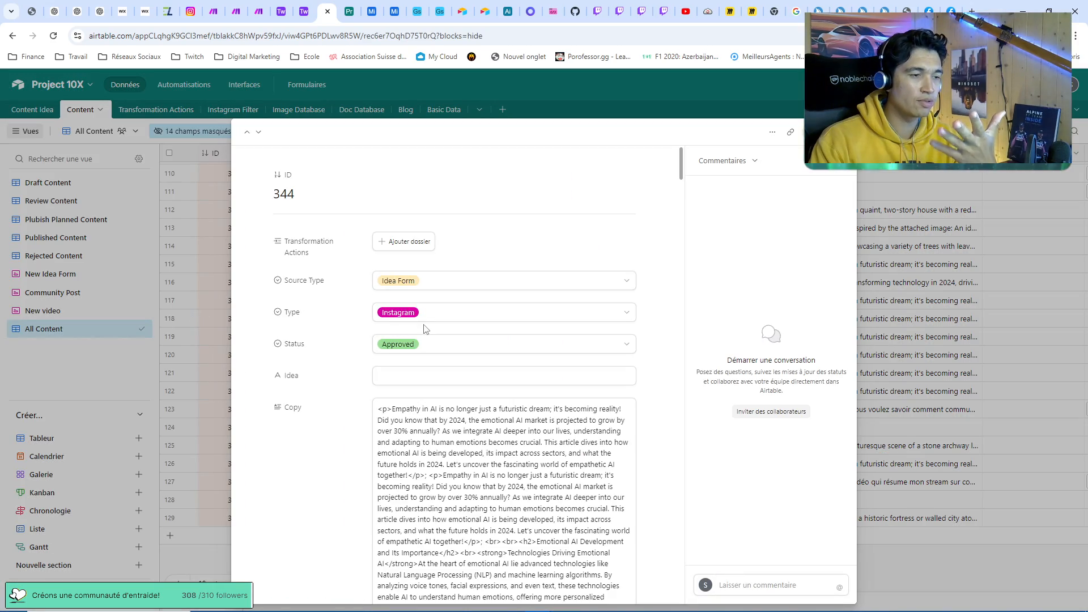
pyautogui.scroll(-5, 443, 328)
pyautogui.scroll(-10, 442, 329)
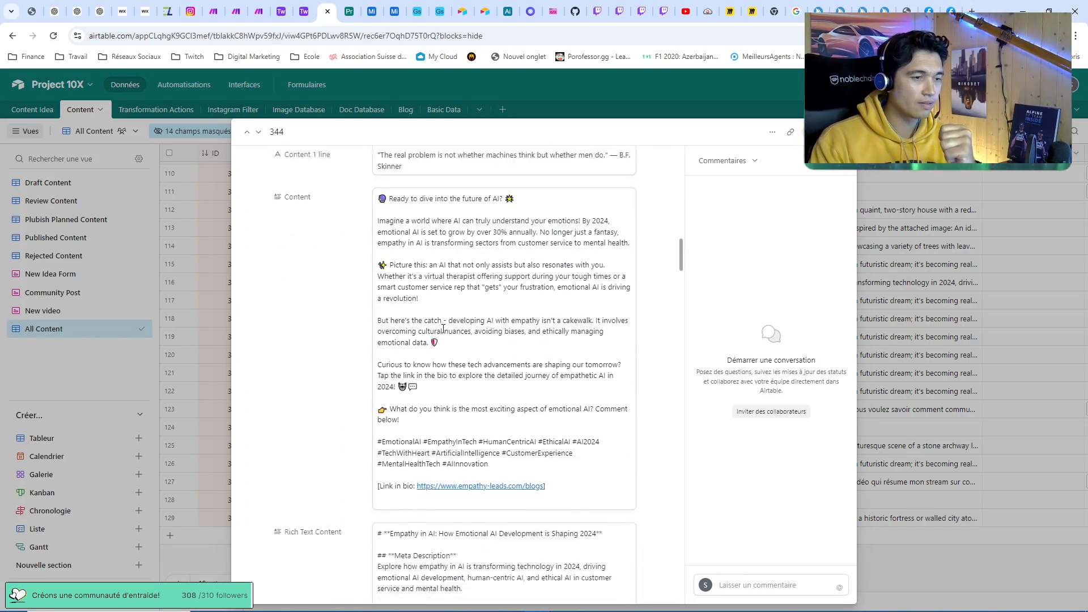
pyautogui.scroll(-10, 456, 304)
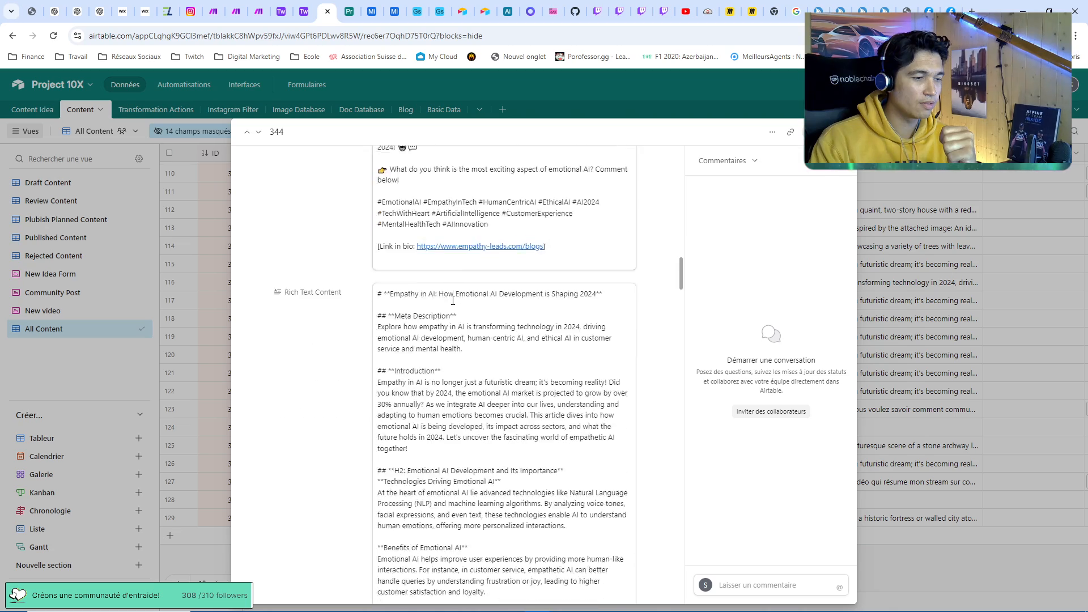
pyautogui.scroll(-10, 457, 304)
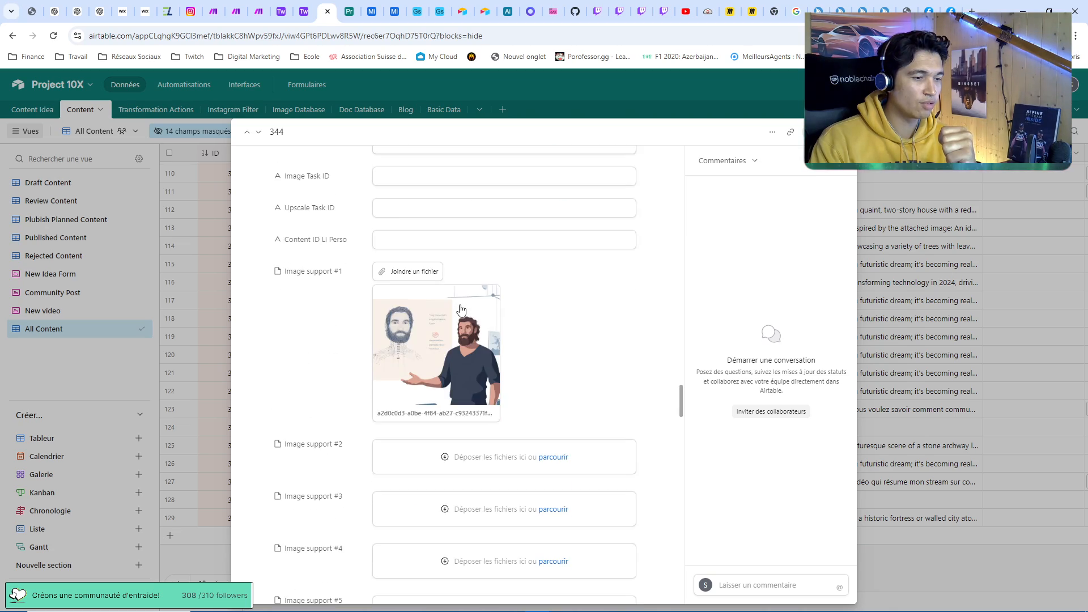
pyautogui.scroll(3, 466, 332)
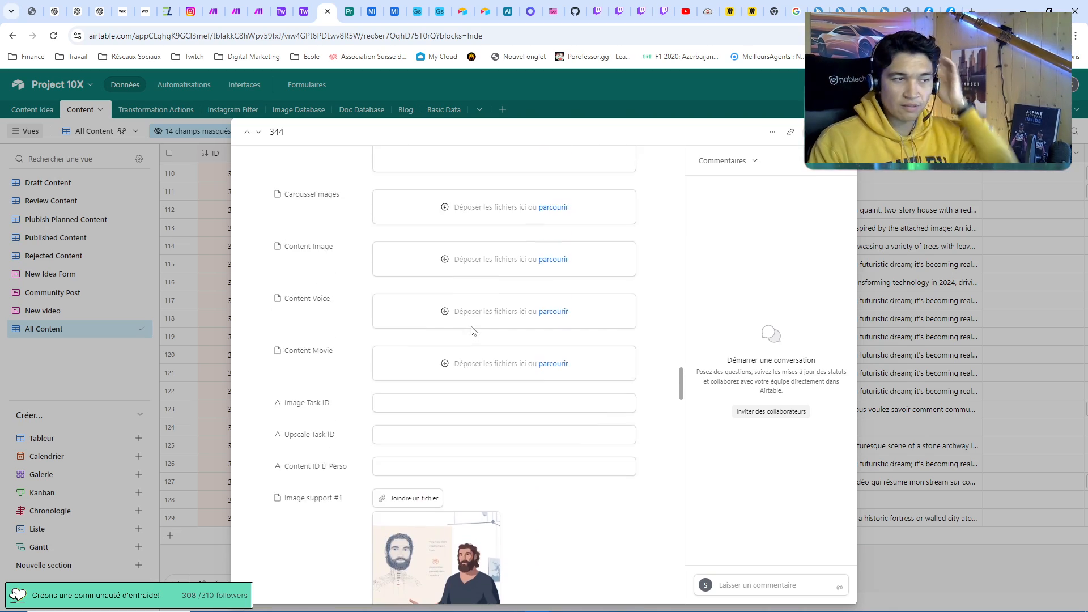
pyautogui.scroll(-2, 466, 389)
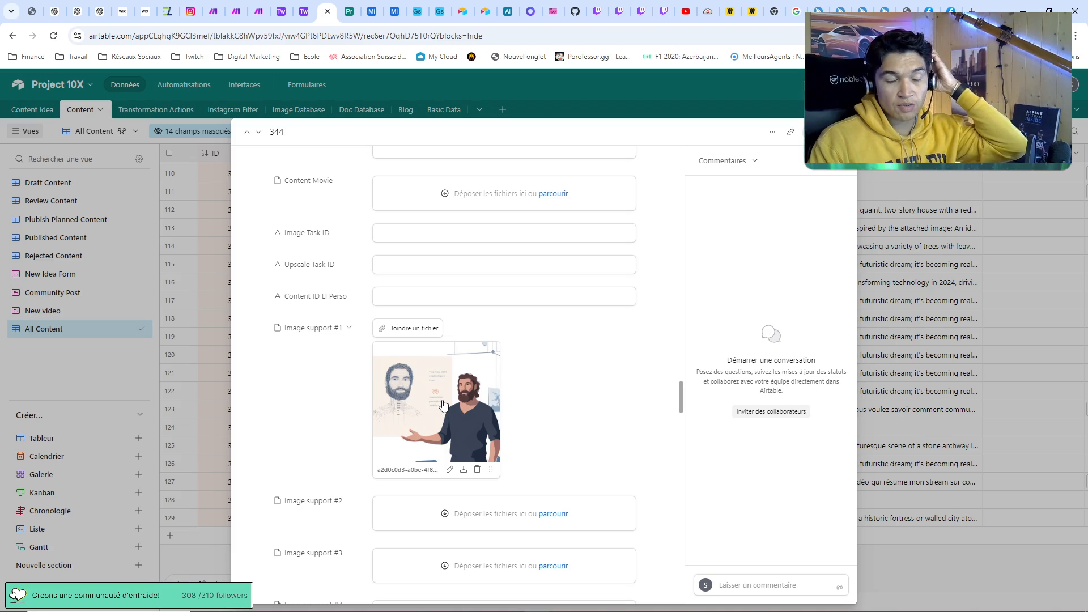
pyautogui.scroll(10, 448, 401)
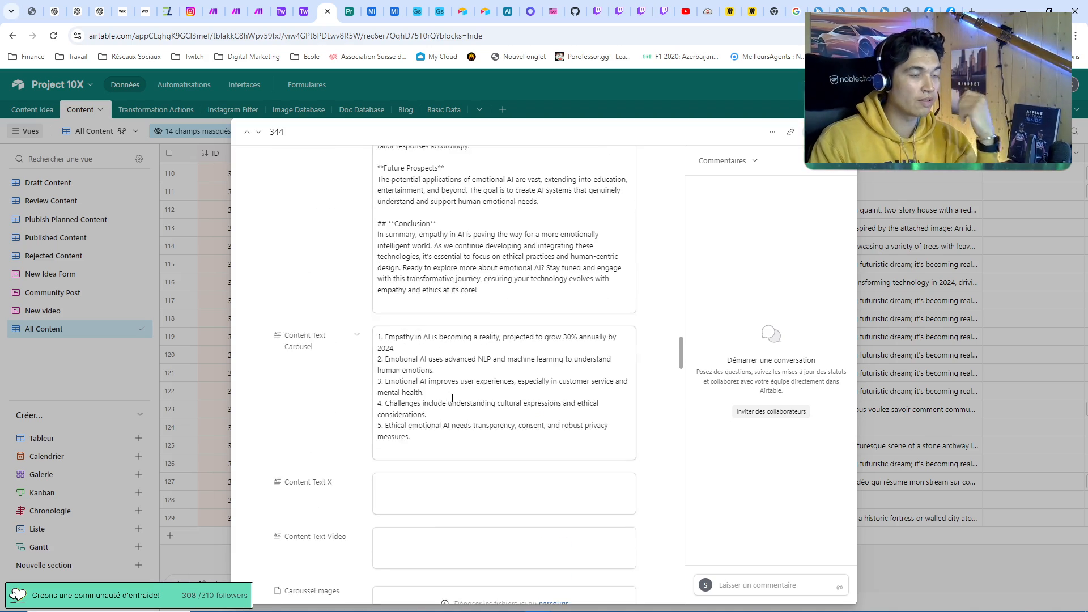
pyautogui.scroll(15, 452, 398)
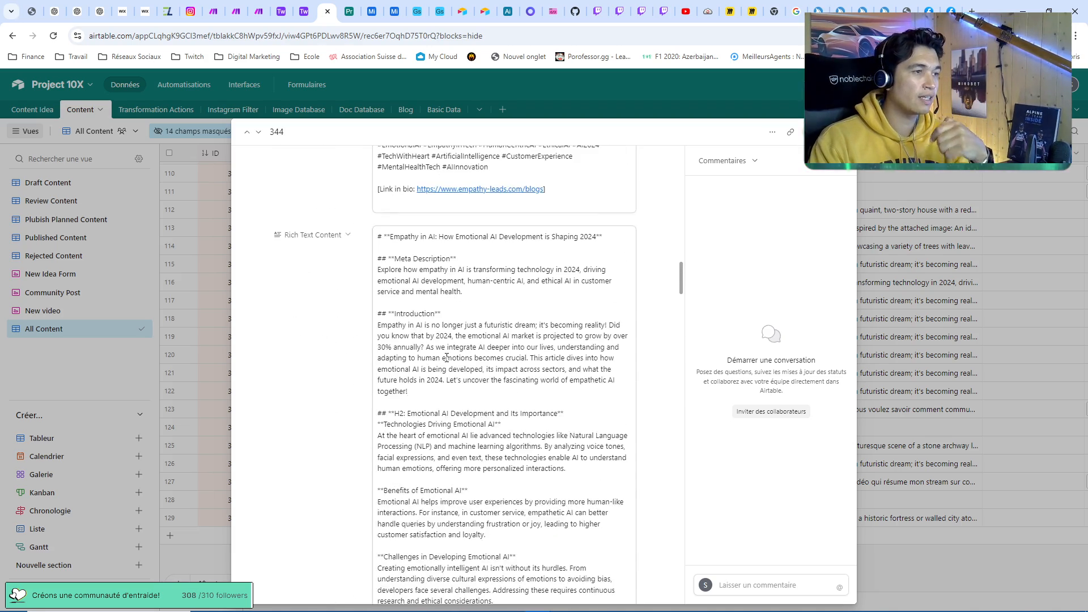
pyautogui.scroll(-6, 441, 317)
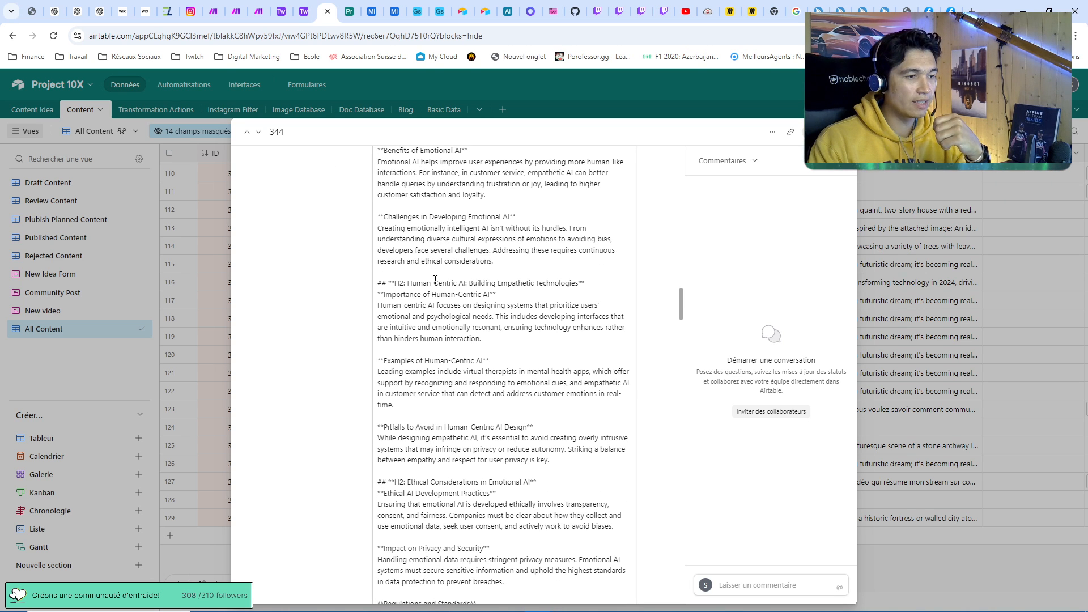
pyautogui.scroll(1, 438, 266)
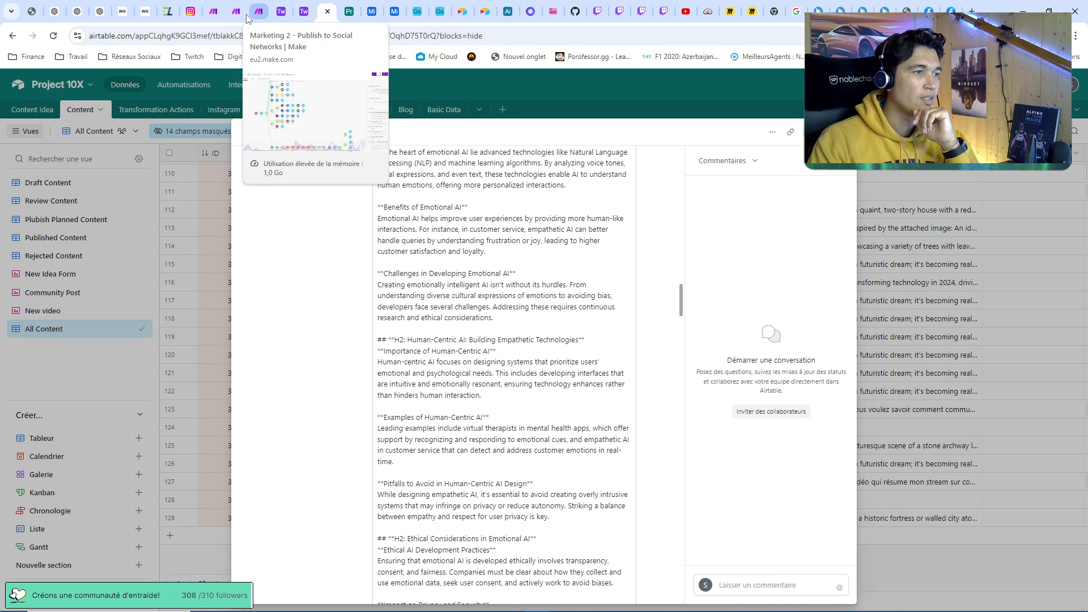
# Switch to the Marketing 1 - Transformation Actions scenario in Make and review the summarizing prompt in the third route's first OpenAI module
pyautogui.click(236, 12)
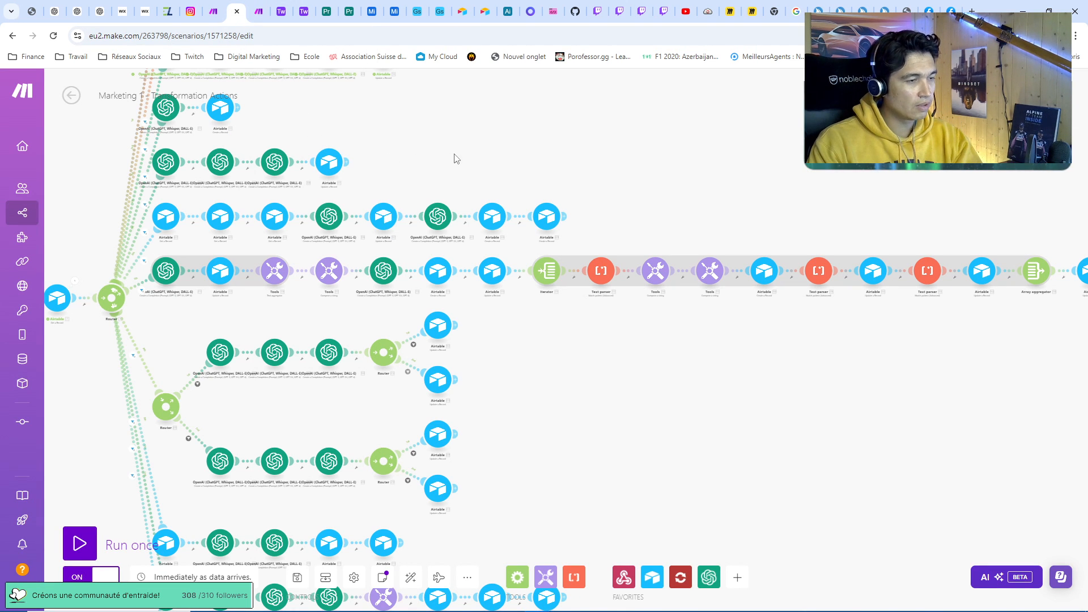
pyautogui.moveTo(413, 156); pyautogui.dragTo(619, 230)
pyautogui.moveTo(563, 207); pyautogui.dragTo(596, 330)
pyautogui.scroll(3, 594, 295)
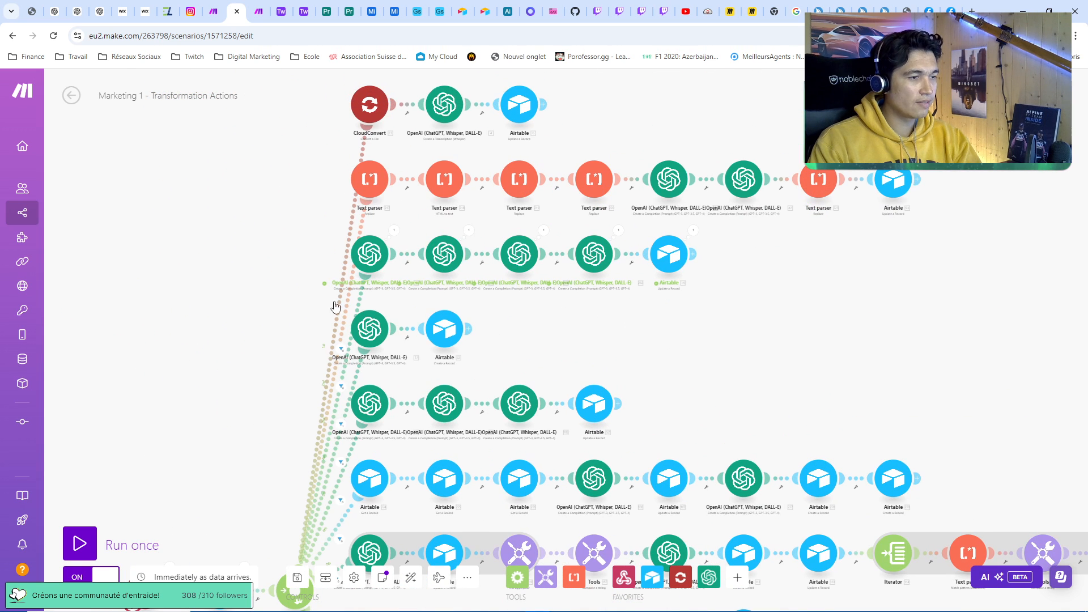
pyautogui.click(376, 270)
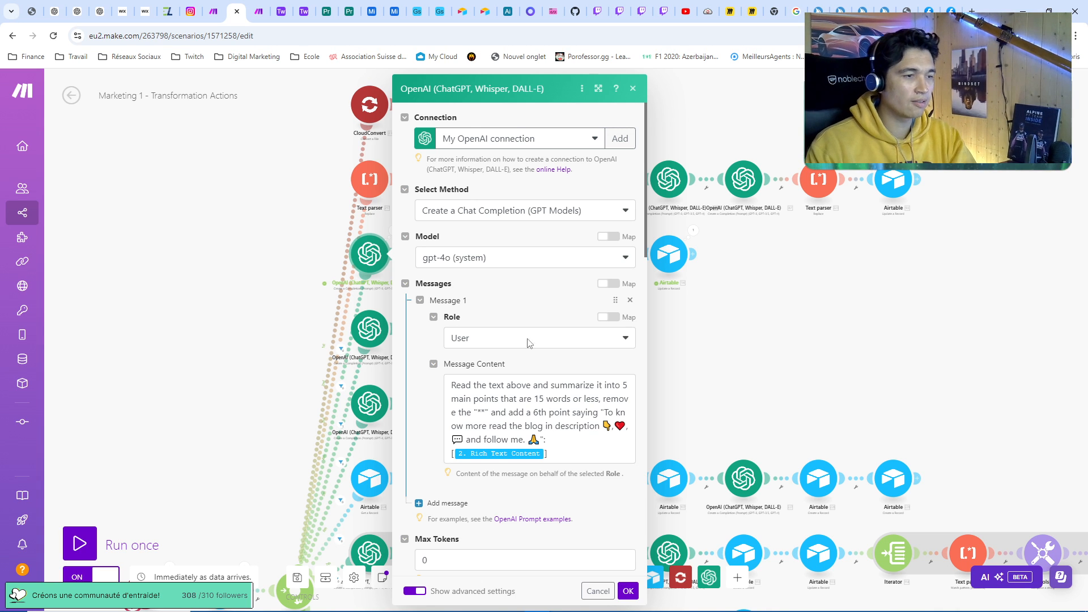
pyautogui.click(632, 89)
# Review the system and user messages for generating keywords and hashtags in the same route's second OpenAI module, leaving them unedited
pyautogui.scroll(2, 691, 351)
pyautogui.scroll(1, 692, 379)
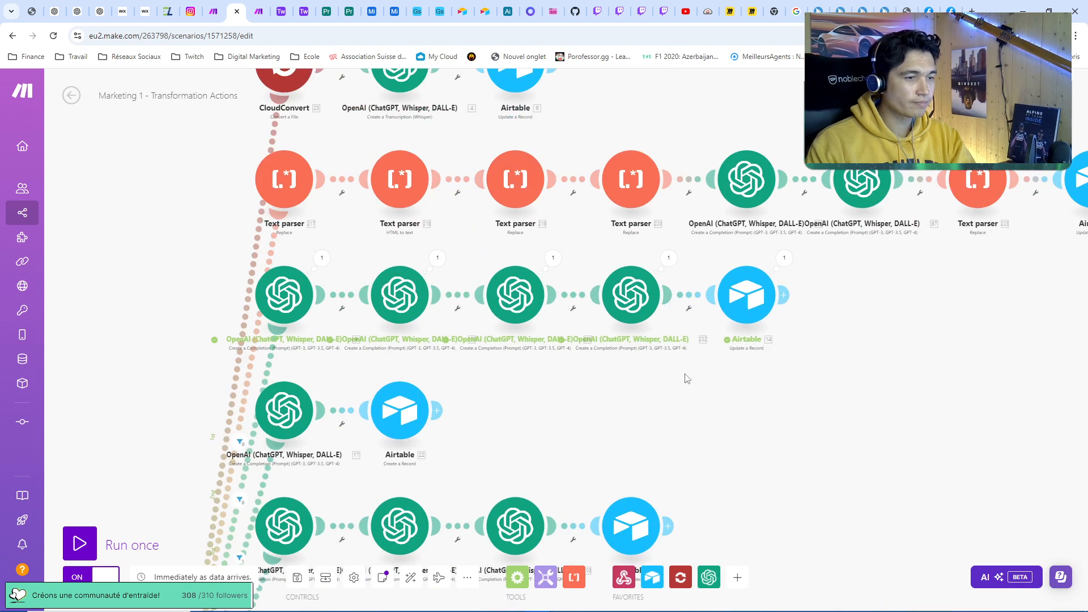
pyautogui.click(419, 290)
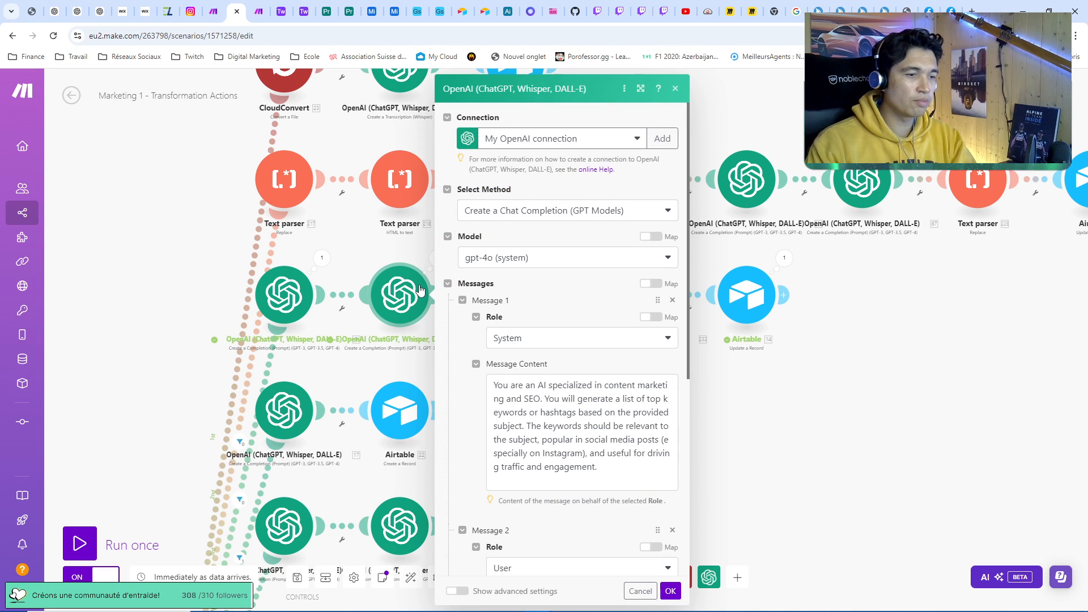
pyautogui.scroll(-1, 592, 385)
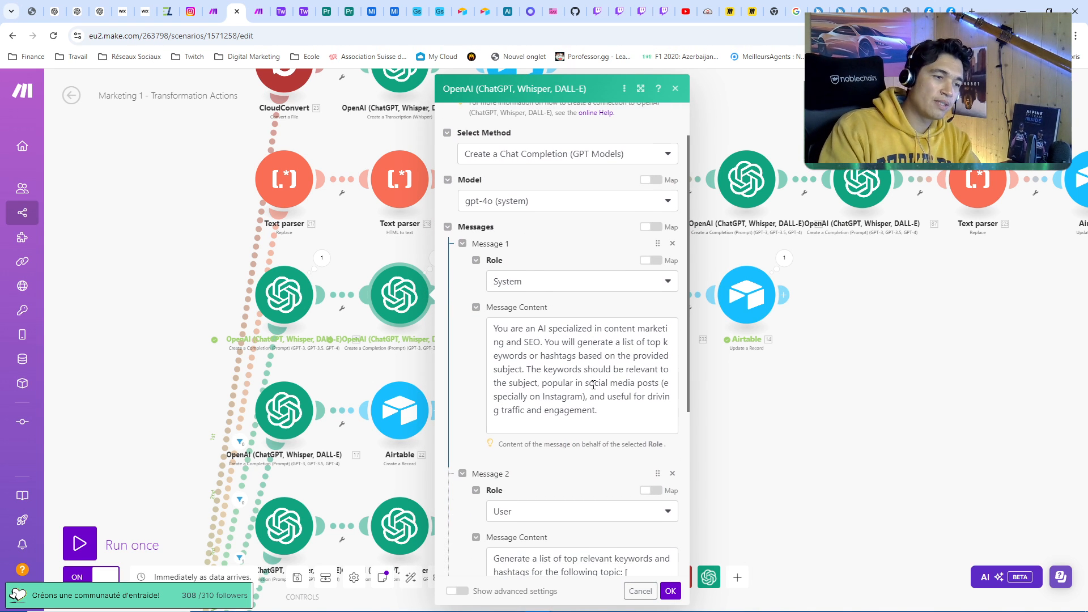
pyautogui.scroll(-2, 585, 366)
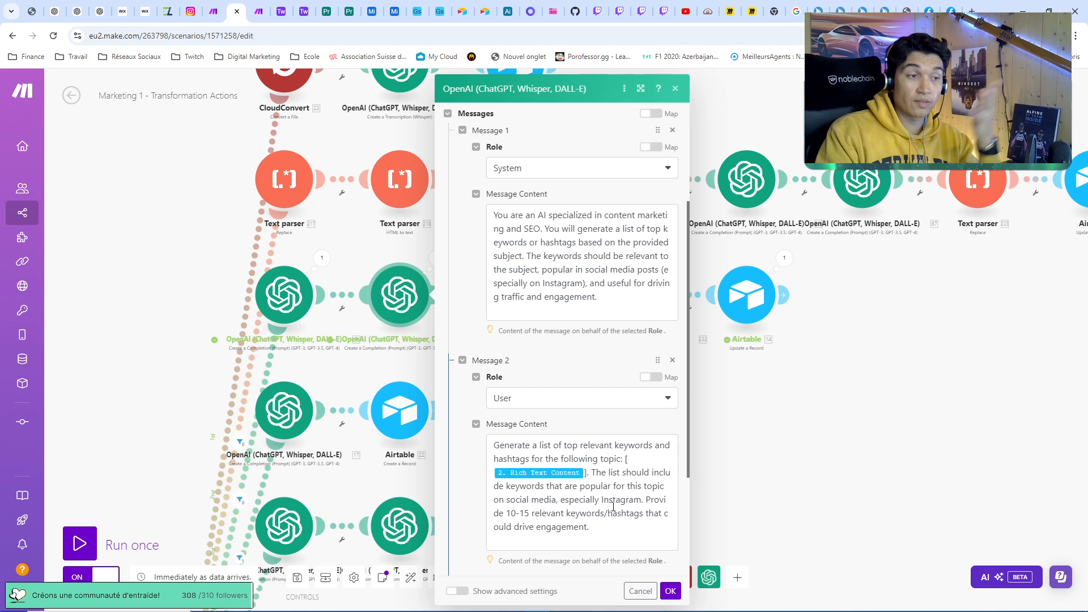
pyautogui.scroll(-2, 617, 464)
pyautogui.scroll(3, 578, 397)
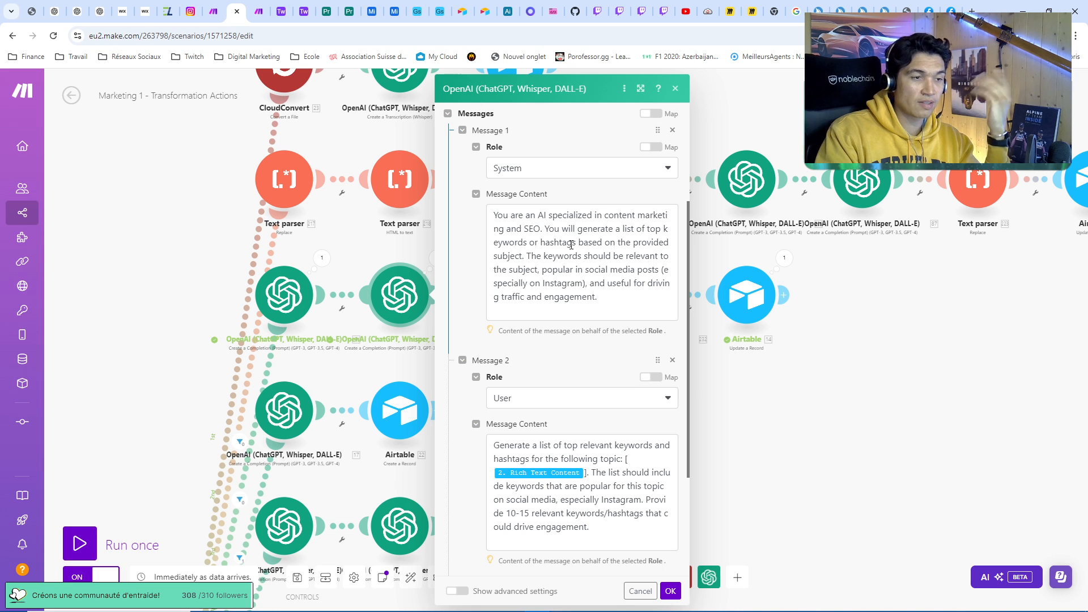
pyautogui.scroll(-1, 571, 247)
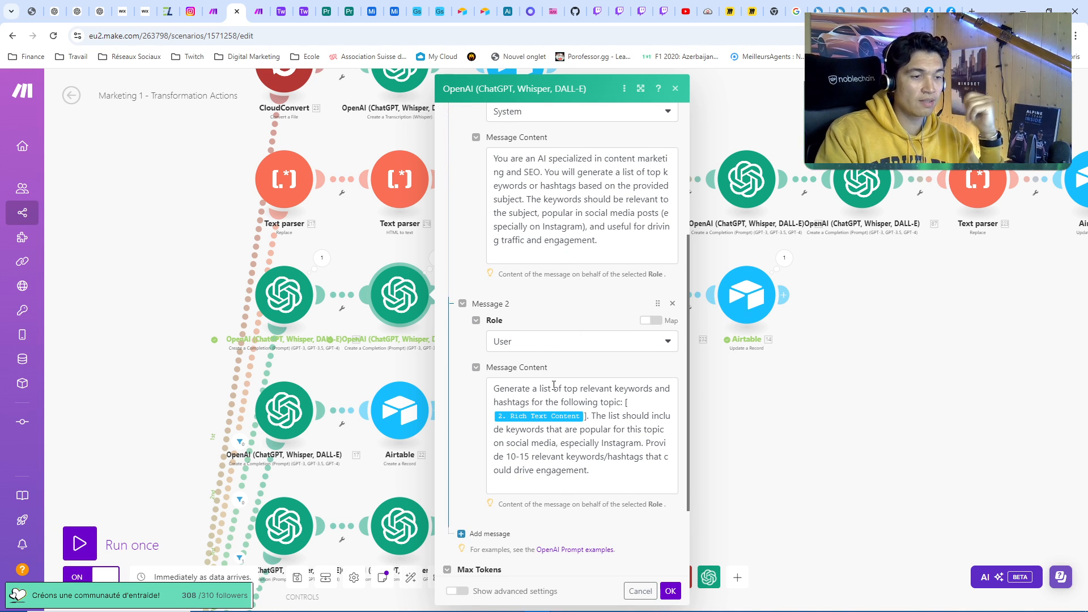
pyautogui.moveTo(494, 389); pyautogui.dragTo(639, 482)
pyautogui.click(639, 486)
pyautogui.scroll(-1, 639, 475)
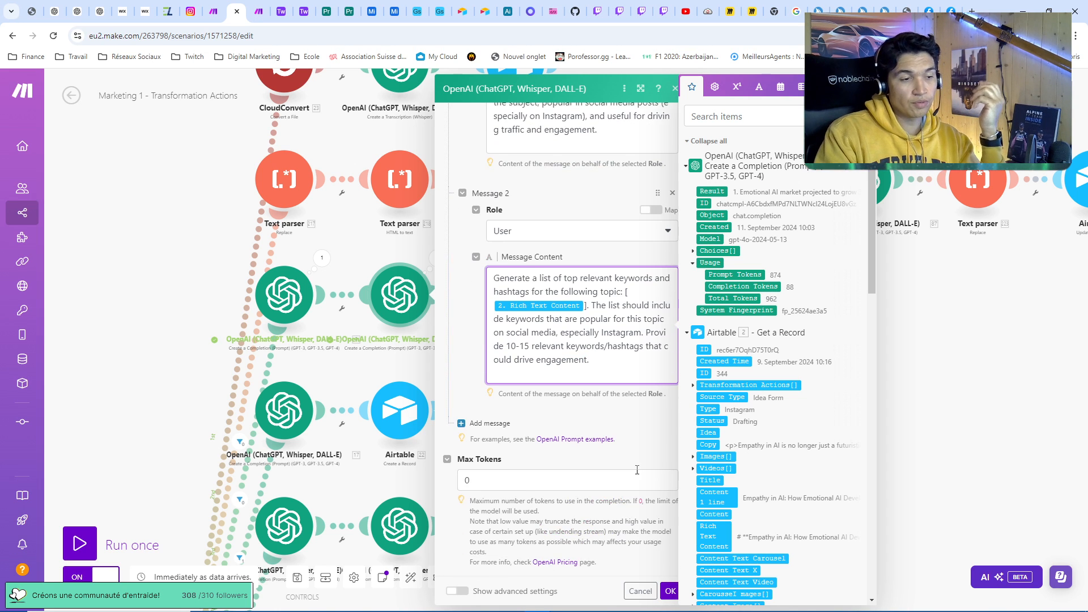
pyautogui.click(934, 390)
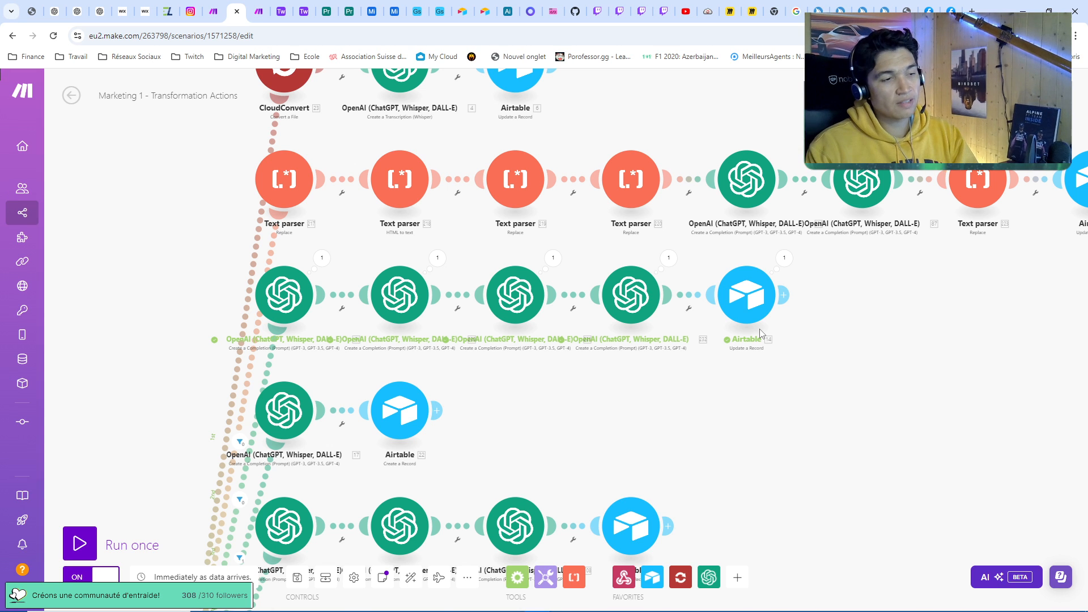
# Open the route's third OpenAI module in an enlarged window and read its system message about Instagram post descriptions
pyautogui.click(522, 283)
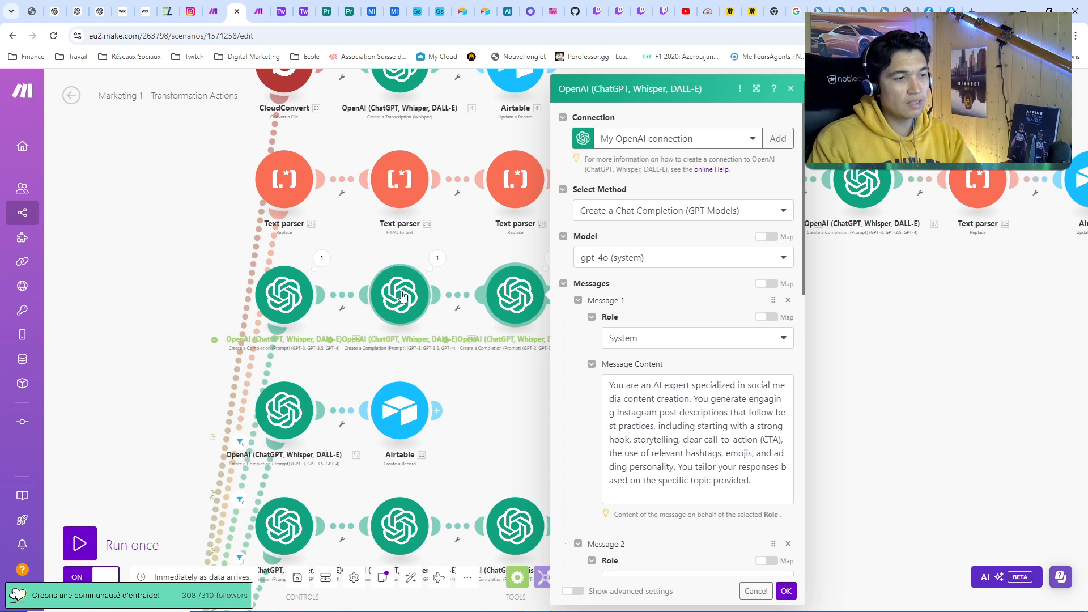
pyautogui.scroll(-1, 690, 383)
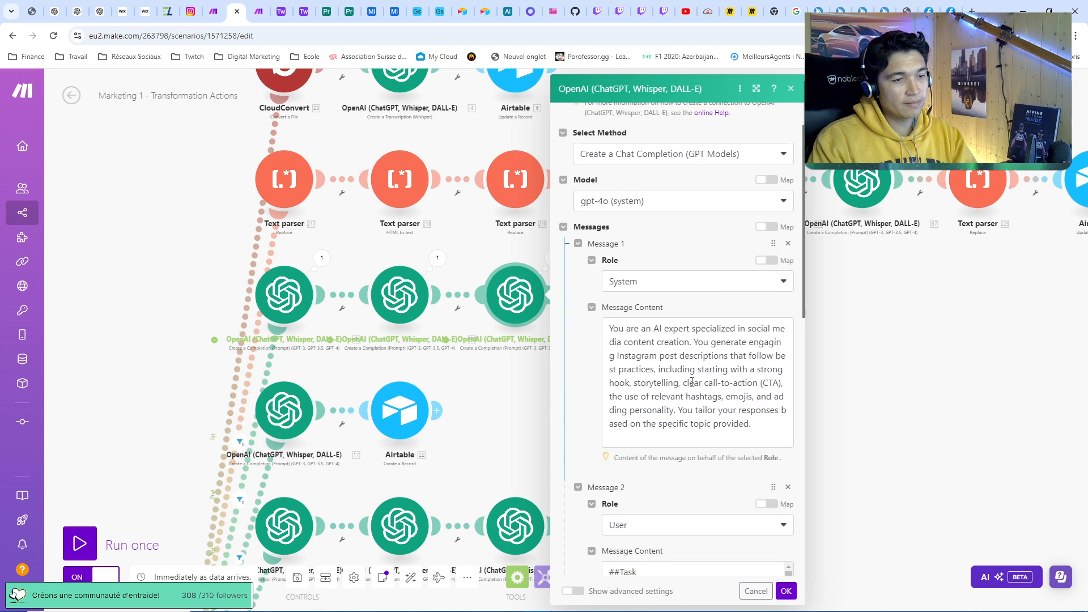
pyautogui.scroll(-2, 692, 369)
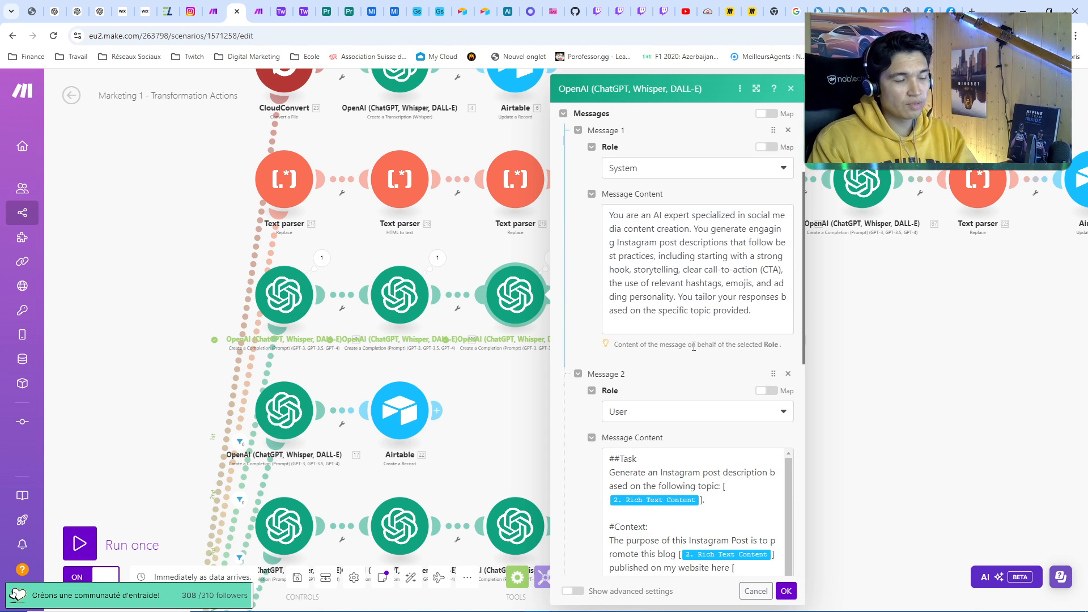
pyautogui.scroll(1, 693, 347)
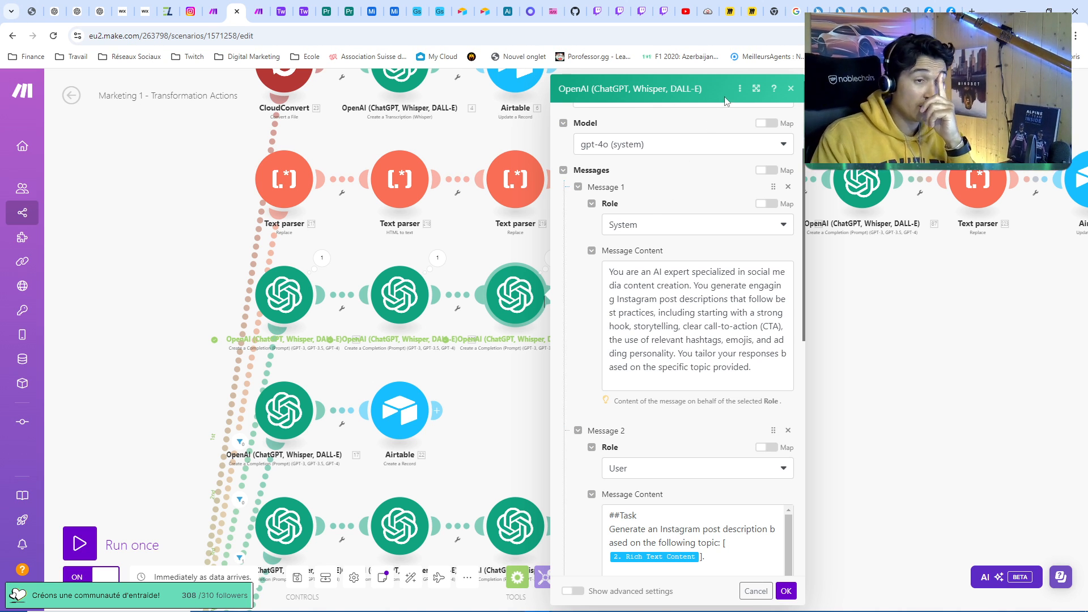
pyautogui.click(755, 89)
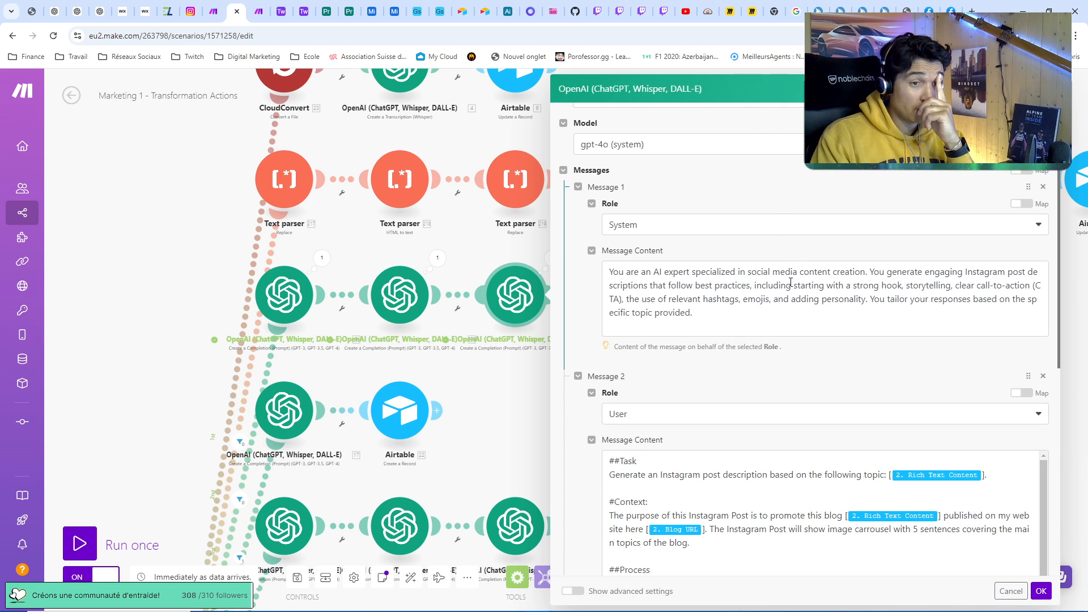
pyautogui.moveTo(652, 272); pyautogui.dragTo(871, 299)
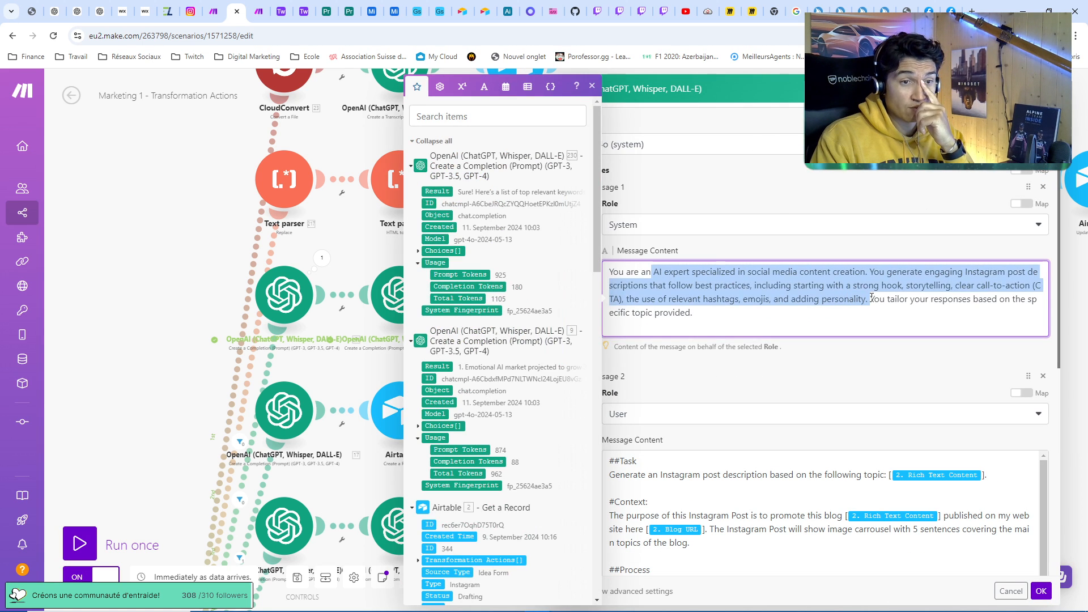
pyautogui.click(781, 310)
# Review the task and context sections of the third OpenAI module's user message for generating the Instagram post description
pyautogui.scroll(-2, 745, 384)
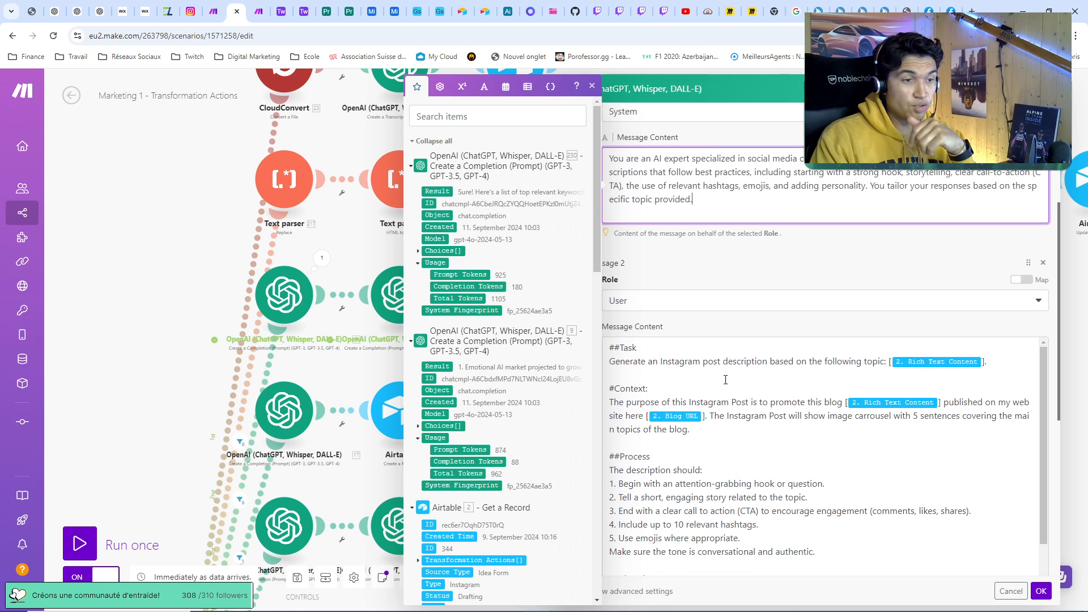
pyautogui.moveTo(629, 362); pyautogui.dragTo(976, 362)
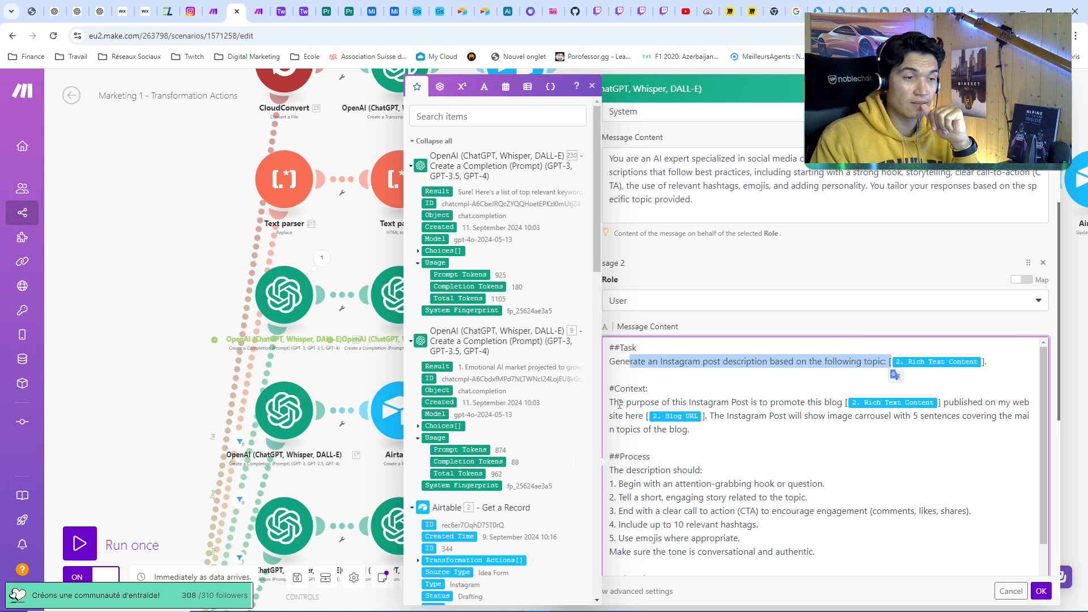
pyautogui.click(620, 404)
pyautogui.moveTo(617, 404); pyautogui.dragTo(833, 401)
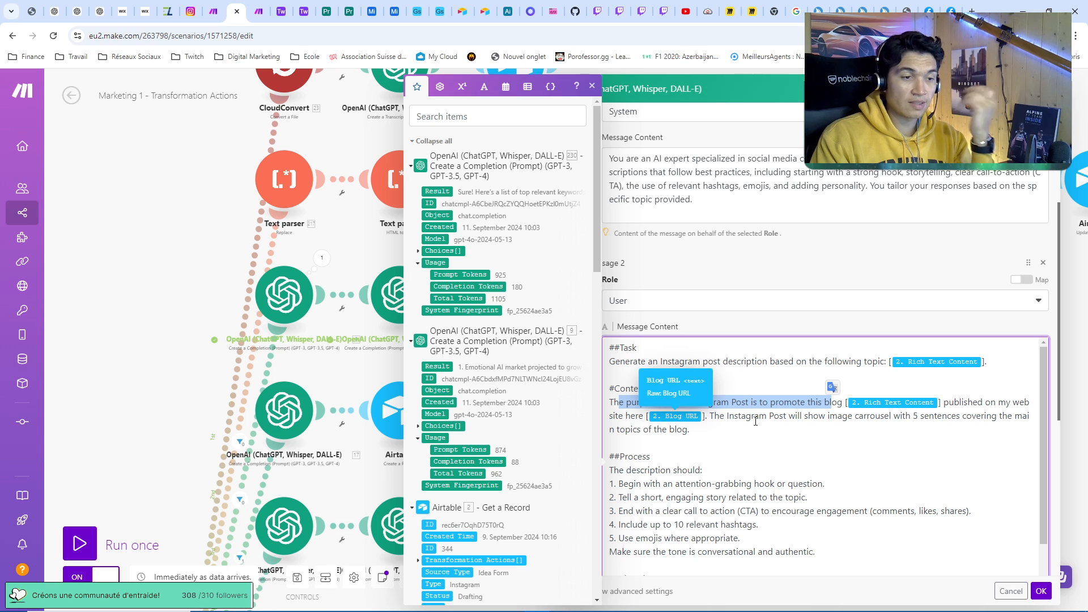
pyautogui.scroll(-1, 759, 424)
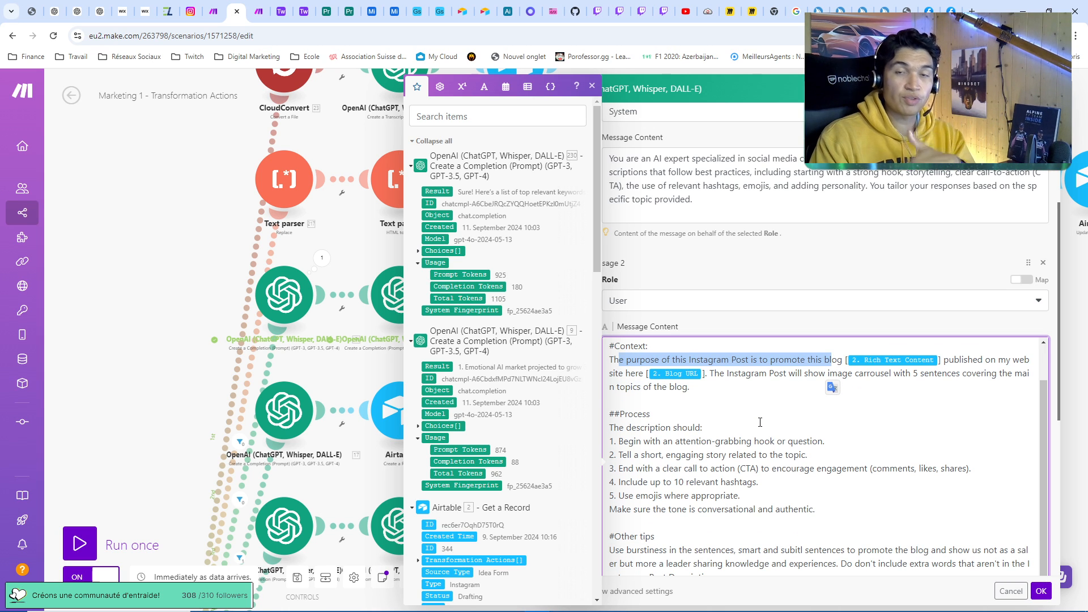
pyautogui.scroll(-1, 759, 420)
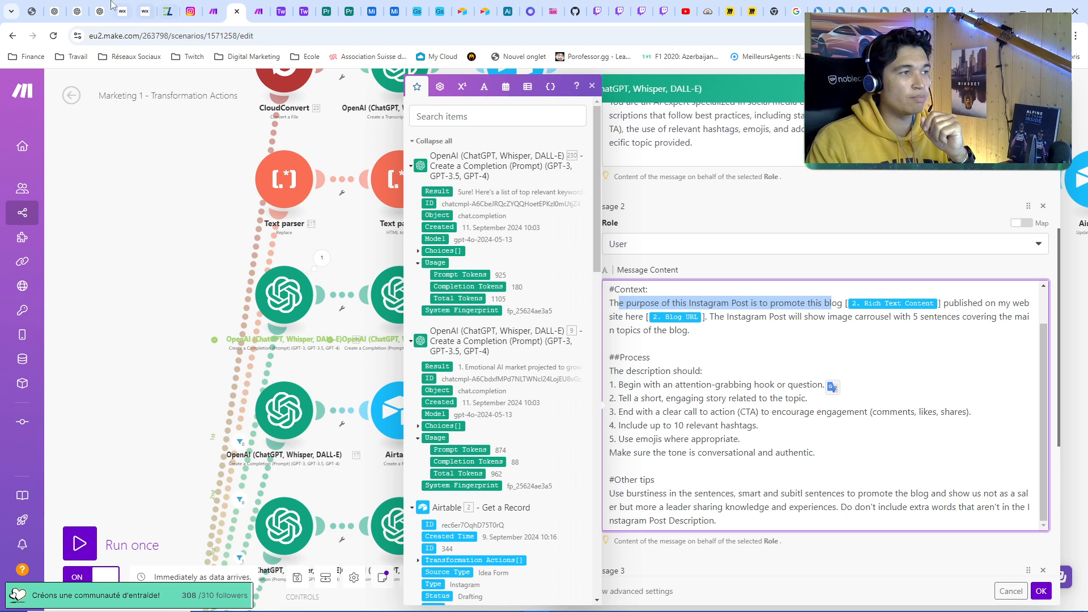
# Read through the numbered Process rules, the tone instruction and the start of the Other tips in the user message
pyautogui.click(665, 389)
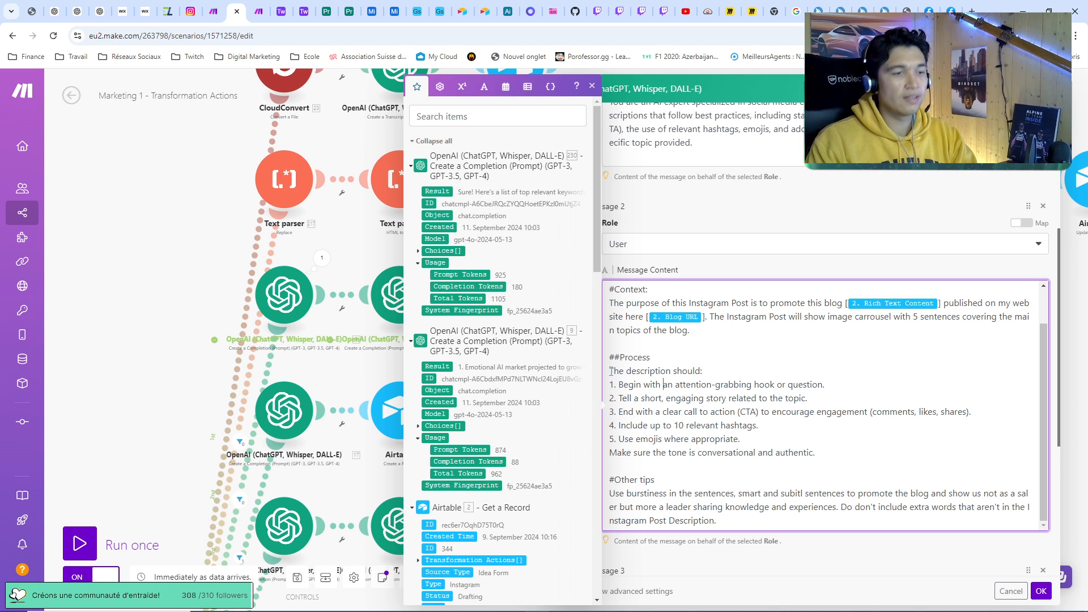
pyautogui.moveTo(624, 387); pyautogui.dragTo(839, 382)
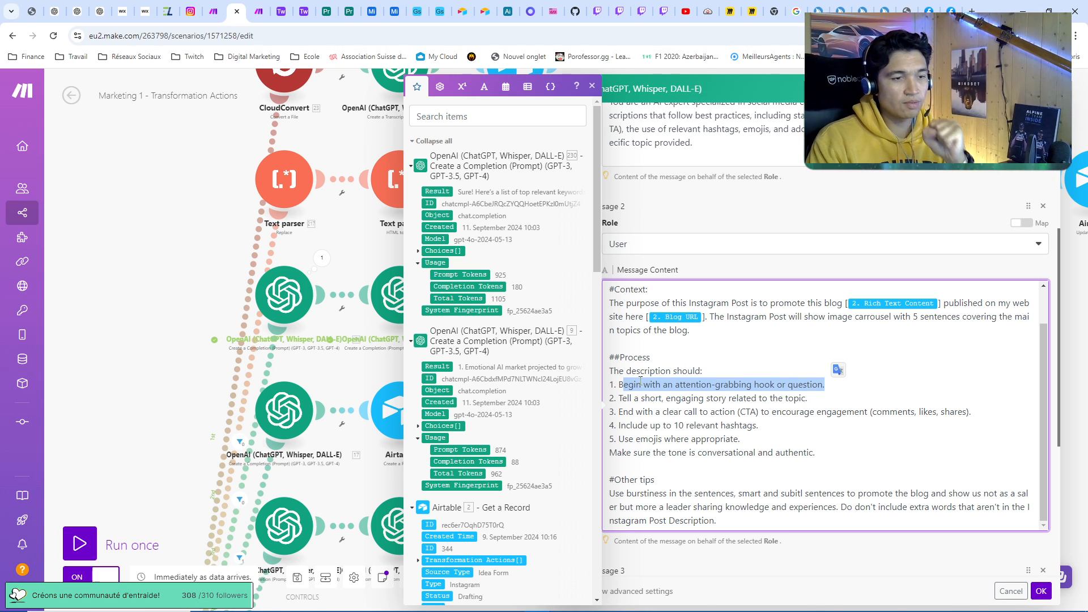
pyautogui.moveTo(631, 398); pyautogui.dragTo(794, 394)
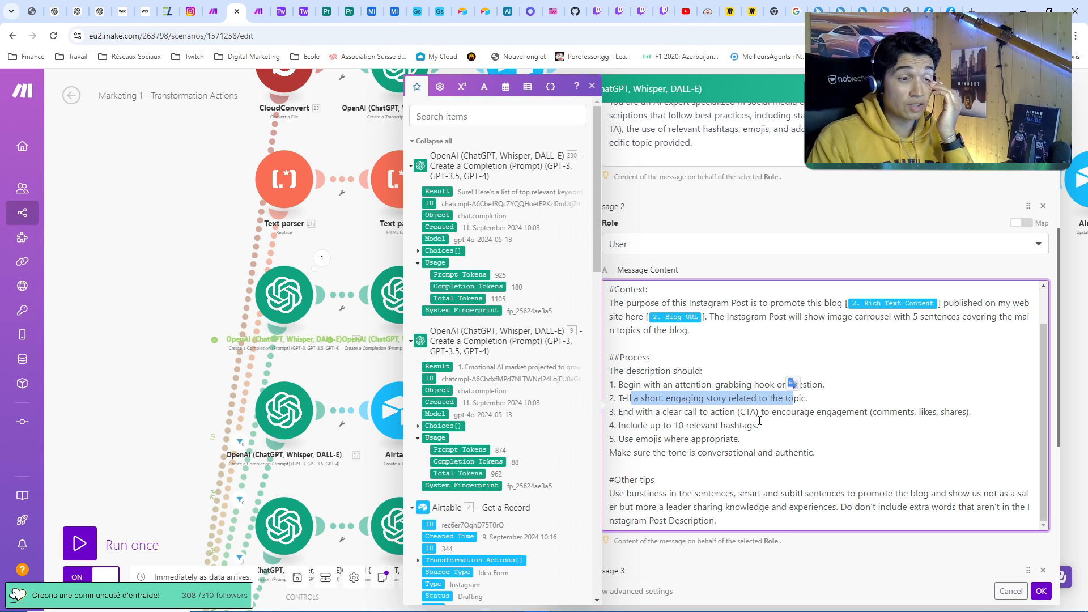
pyautogui.moveTo(669, 412); pyautogui.dragTo(837, 415)
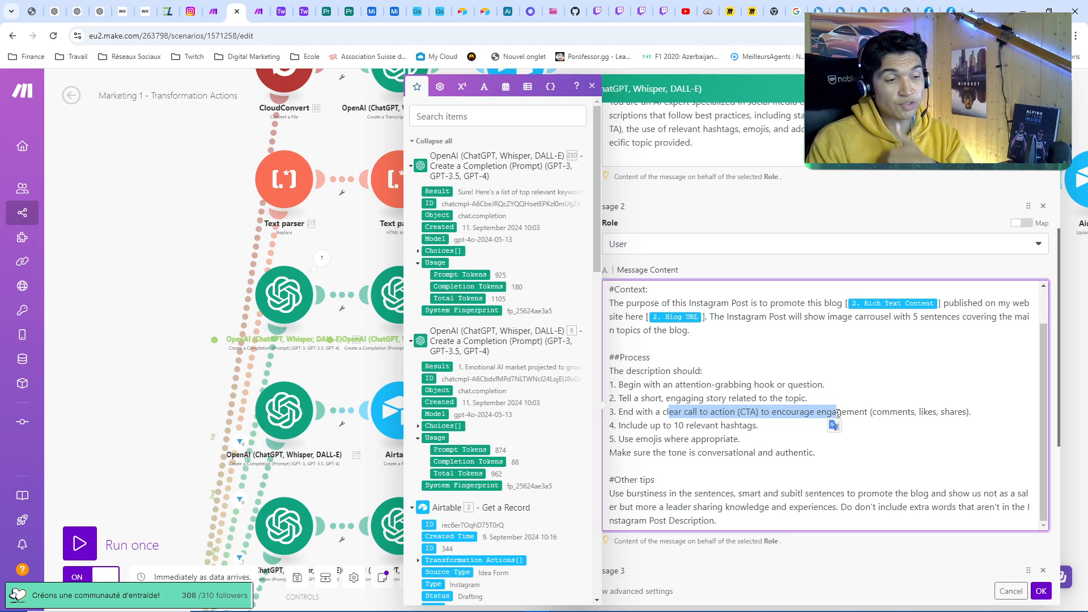
pyautogui.moveTo(643, 425); pyautogui.dragTo(788, 426)
pyautogui.moveTo(636, 439); pyautogui.dragTo(741, 440)
pyautogui.click(694, 454)
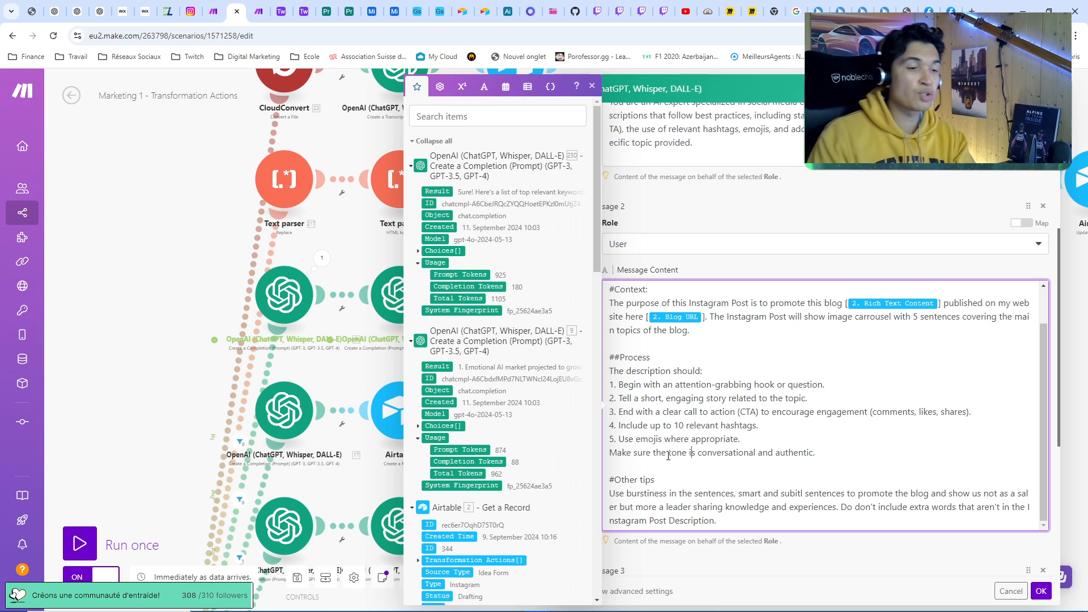
pyautogui.moveTo(626, 494); pyautogui.dragTo(731, 493)
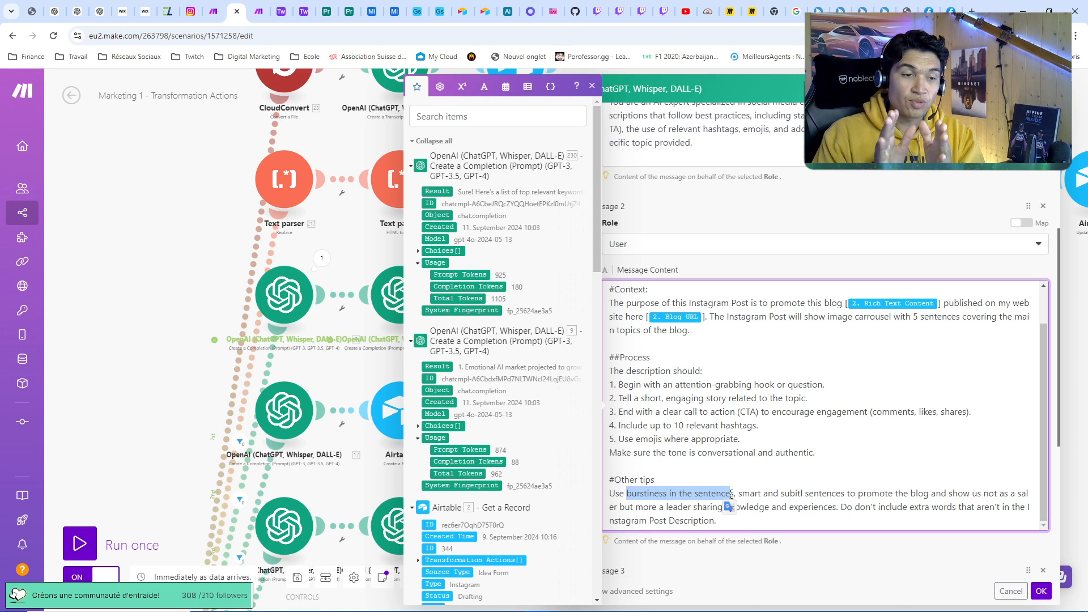
# Correct the misspelled word "subitl" to "subtil" in the Other tips section of the user message
pyautogui.click(796, 492)
pyautogui.press('BackSpace')
pyautogui.press('Right')
pyautogui.write('i')
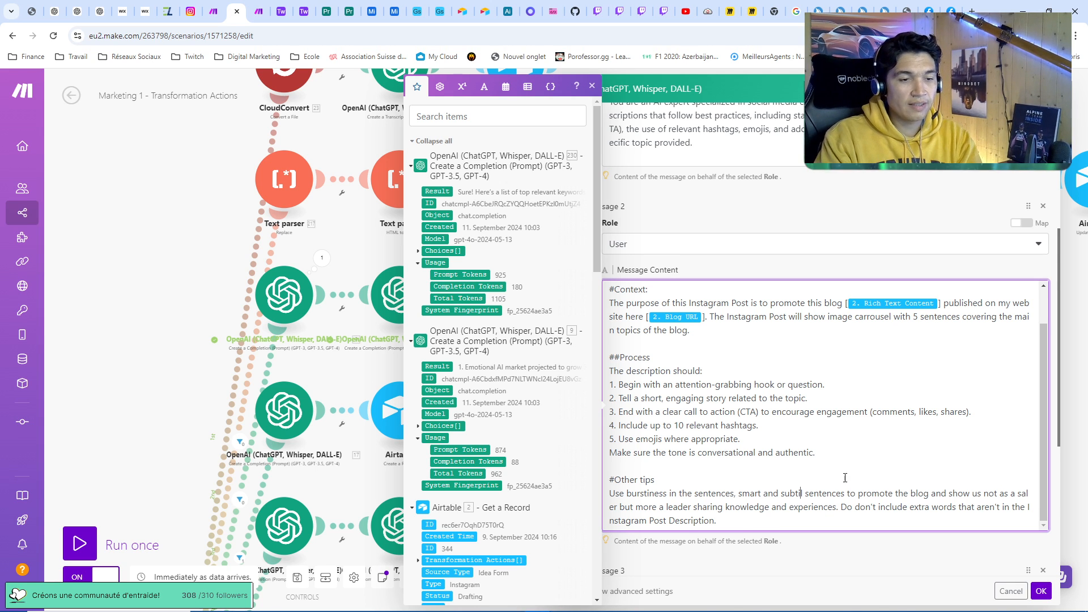
# Check the tip against extra words and the assistant message about keywords and the blog link, and save the module's settings
pyautogui.scroll(-1, 844, 479)
pyautogui.moveTo(845, 450); pyautogui.dragTo(913, 462)
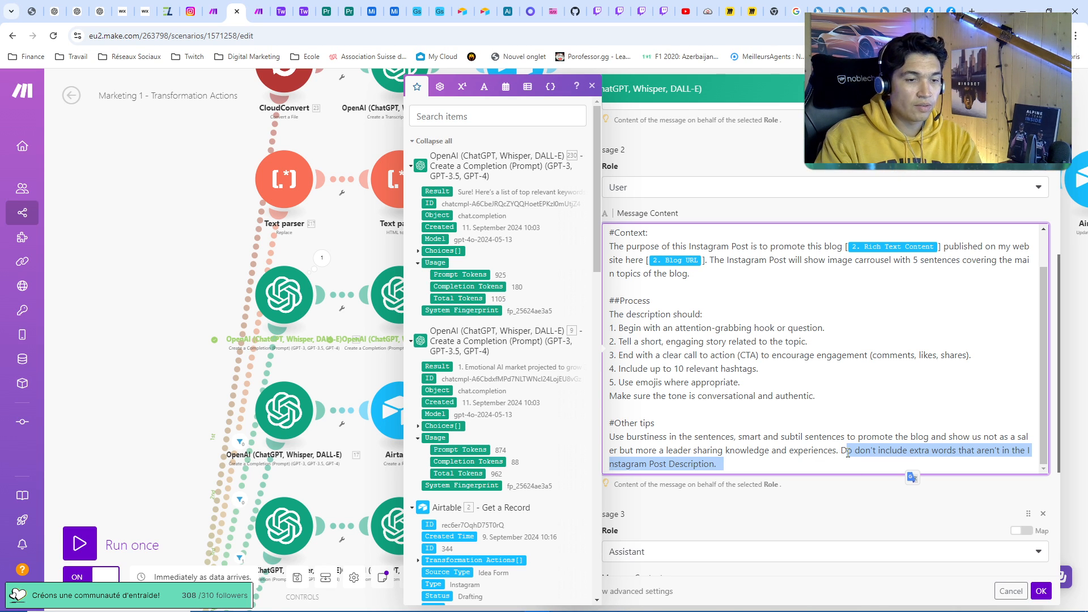
pyautogui.click(834, 406)
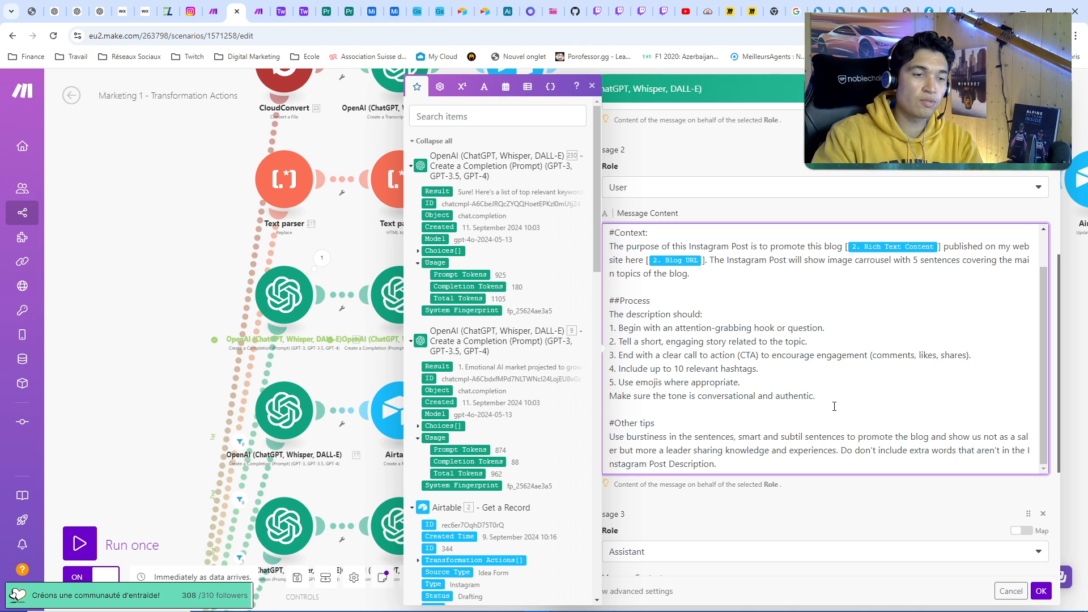
pyautogui.scroll(-4, 803, 413)
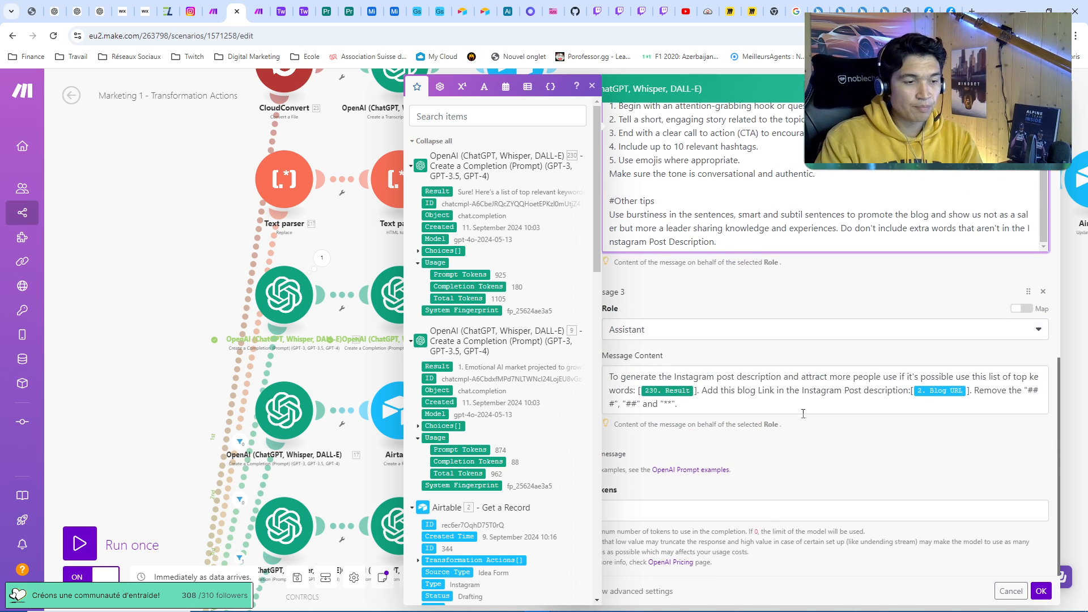
pyautogui.moveTo(625, 378); pyautogui.dragTo(691, 385)
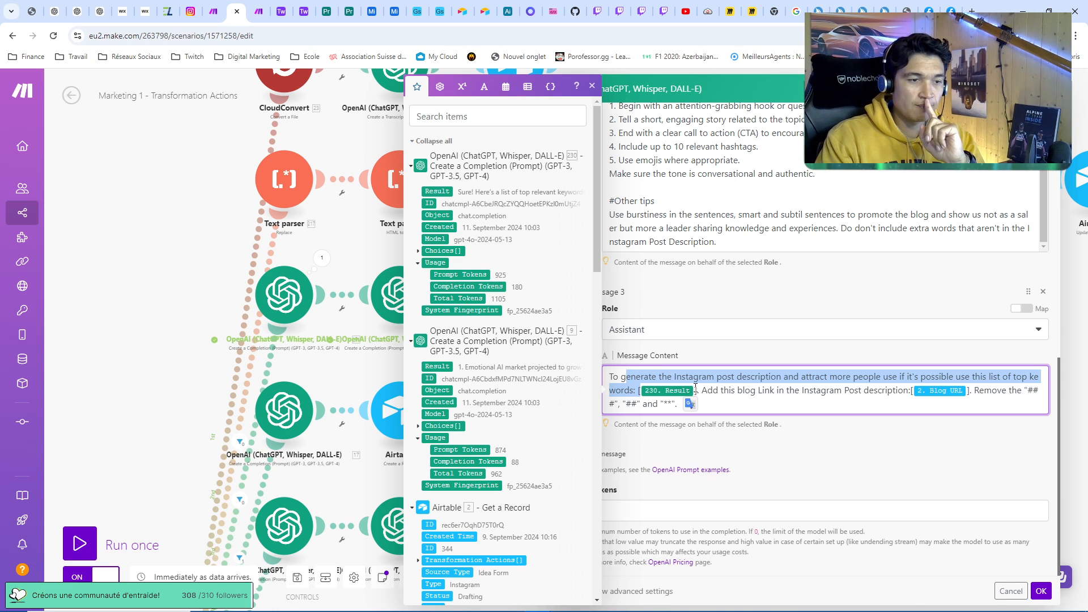
pyautogui.click(860, 390)
pyautogui.moveTo(875, 390); pyautogui.dragTo(1034, 391)
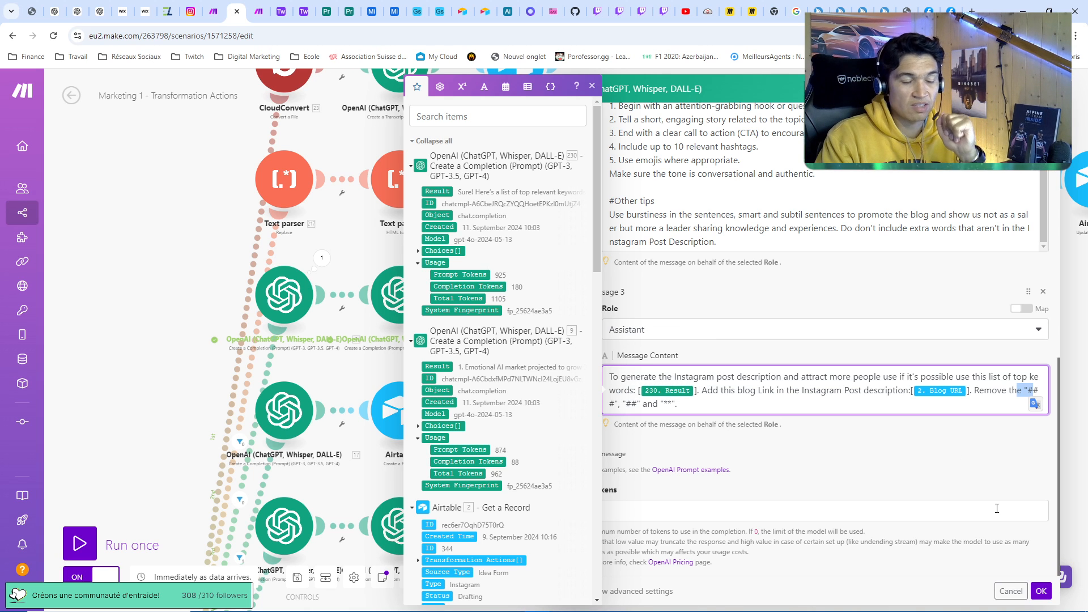
pyautogui.click(1041, 591)
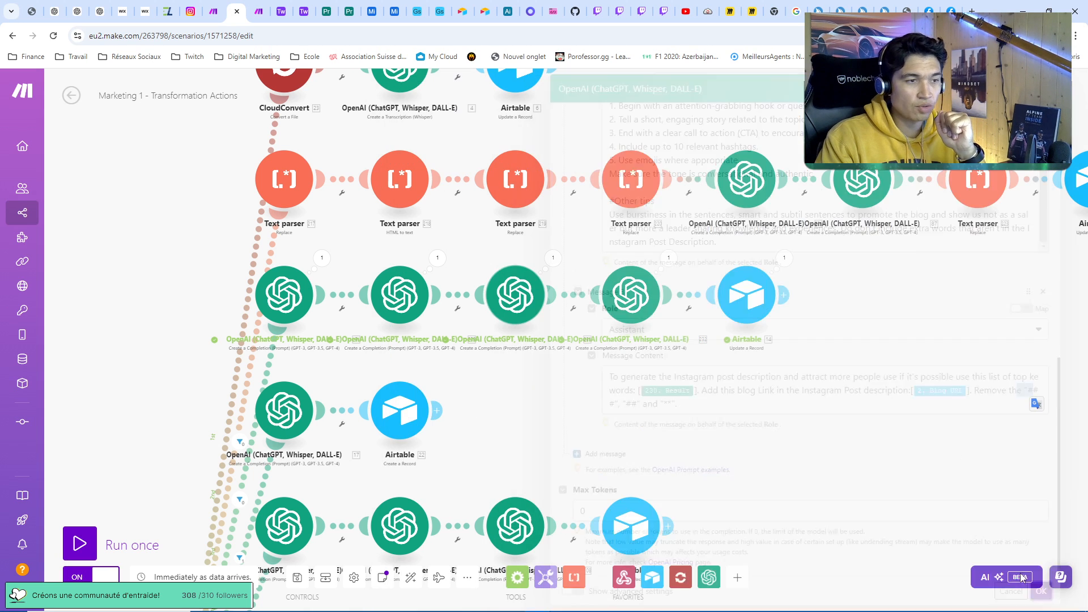
# Review the fourth OpenAI module's system and user messages about a philosophical quote, and open the route's final Airtable module
pyautogui.click(620, 308)
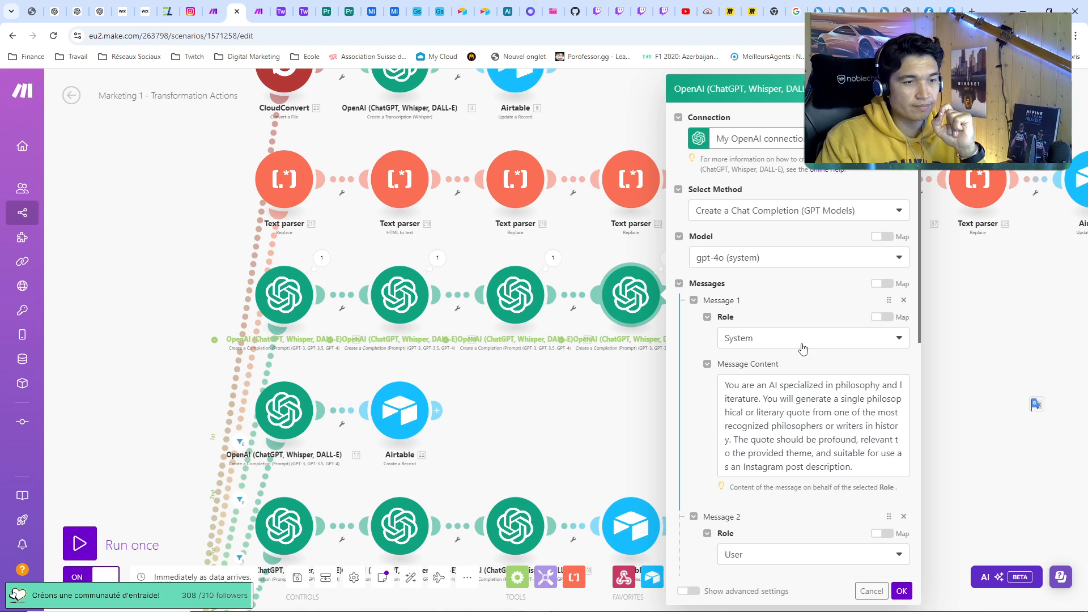
pyautogui.scroll(-1, 813, 357)
pyautogui.scroll(-2, 813, 357)
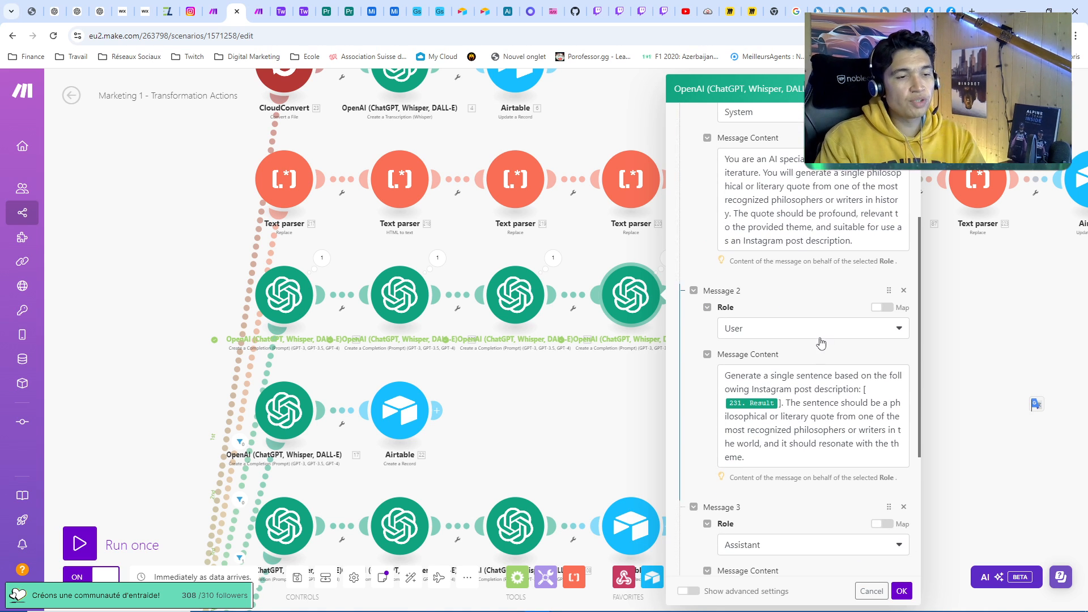
pyautogui.scroll(1, 821, 343)
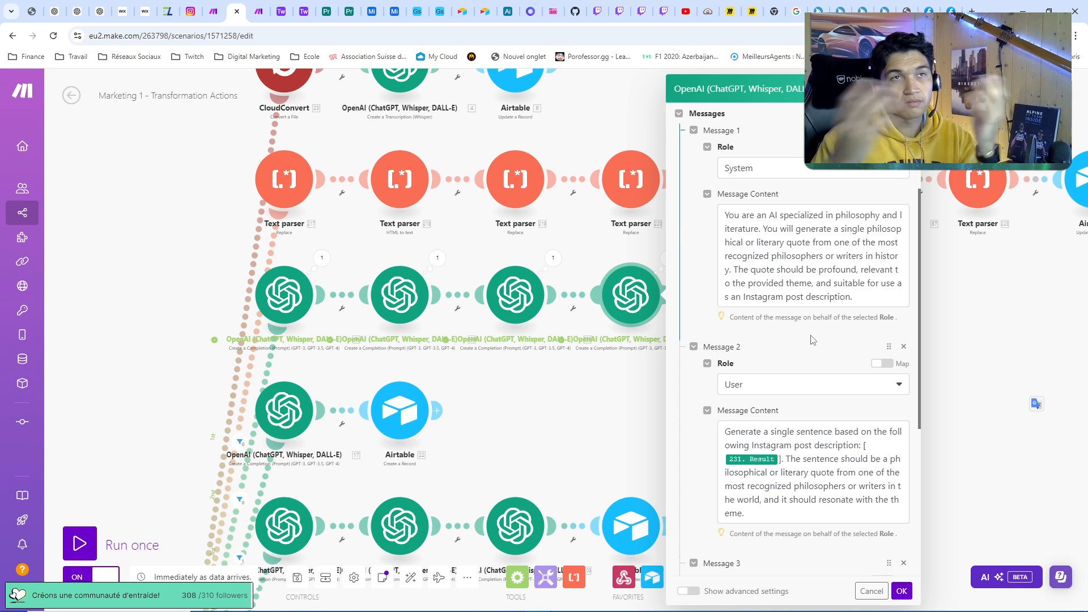
pyautogui.click(630, 380)
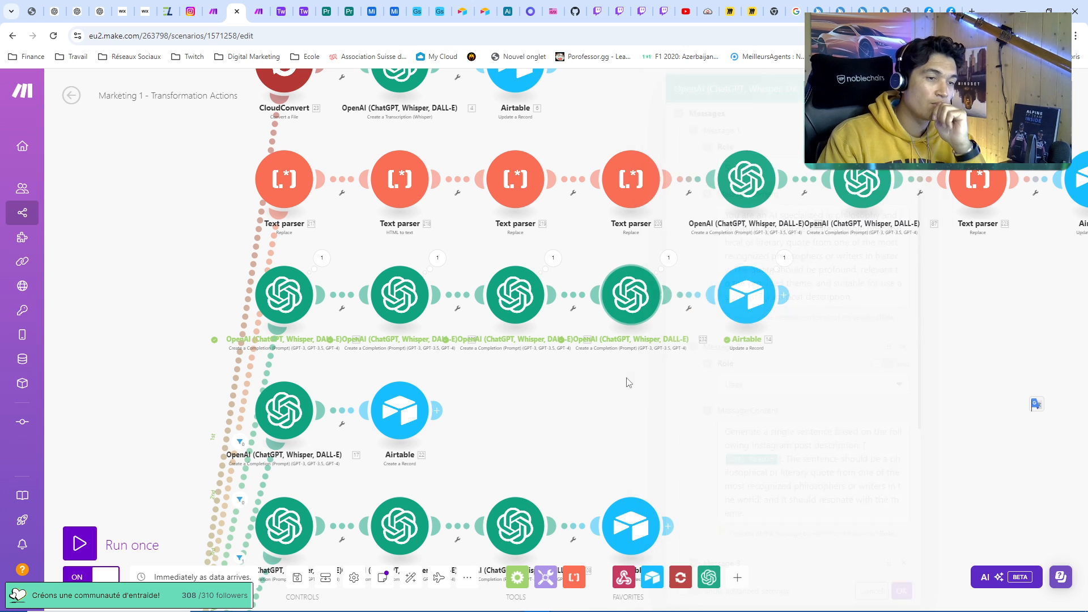
pyautogui.click(735, 280)
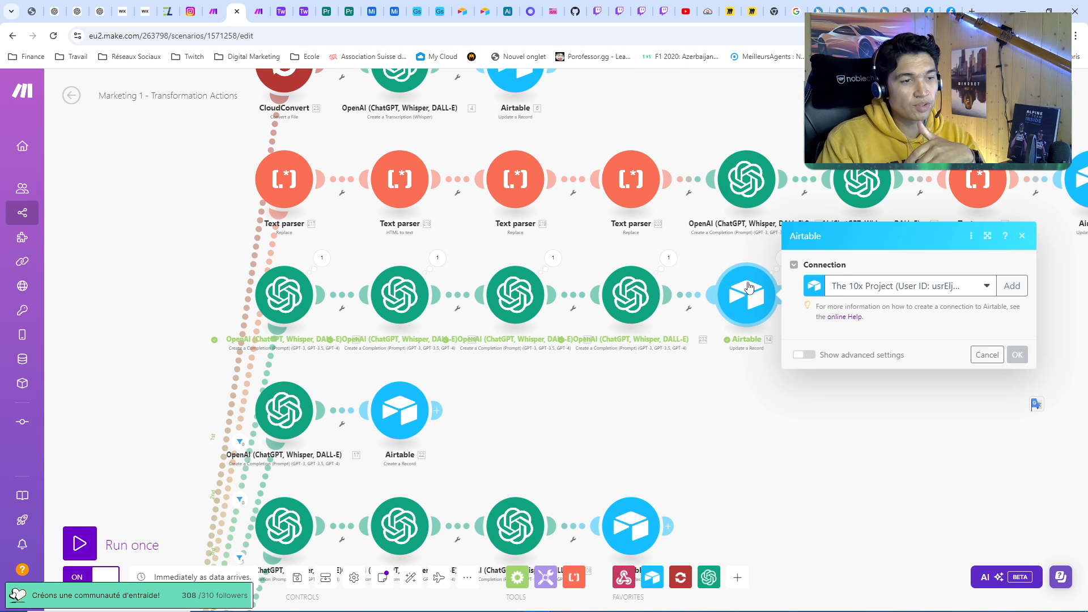
# Switch to record 344 in Airtable and read the generated Instagram description in its Content field
pyautogui.click(327, 11)
pyautogui.scroll(15, 466, 307)
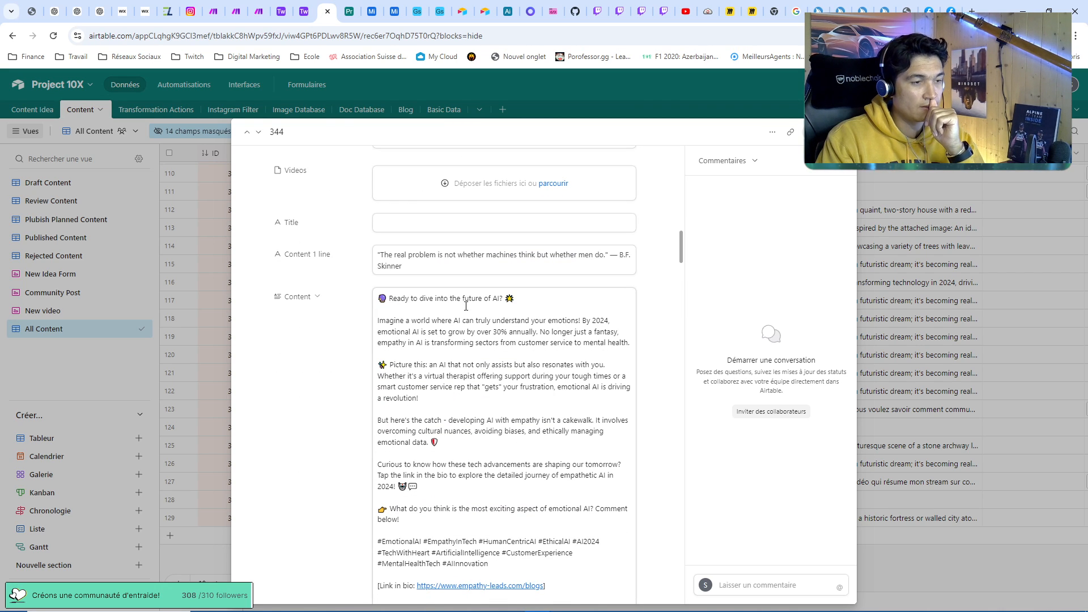
pyautogui.moveTo(377, 291); pyautogui.dragTo(515, 300)
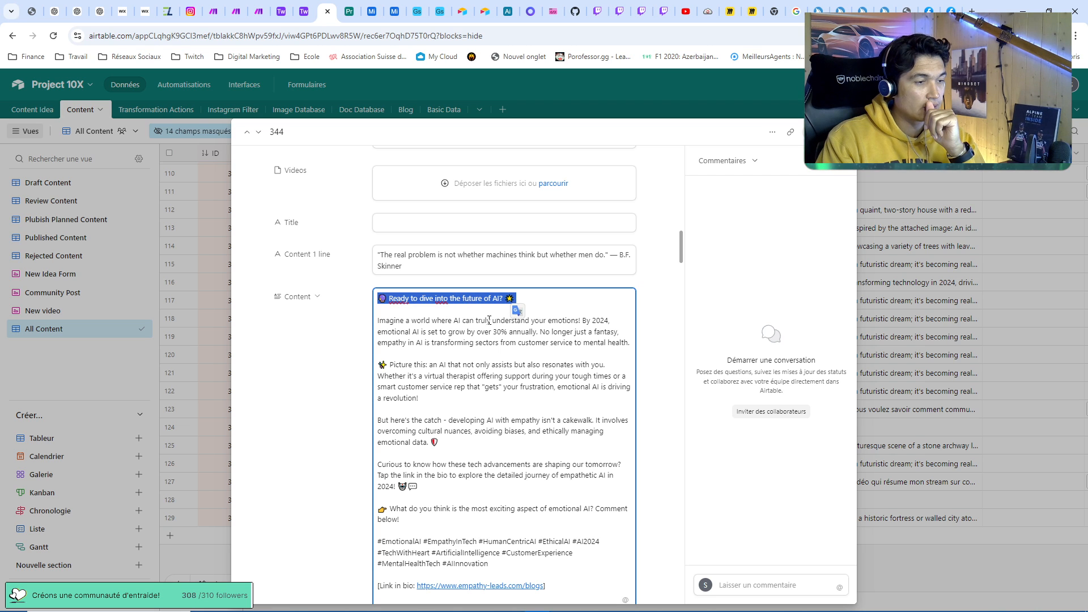
pyautogui.moveTo(381, 315); pyautogui.dragTo(455, 361)
pyautogui.click(454, 361)
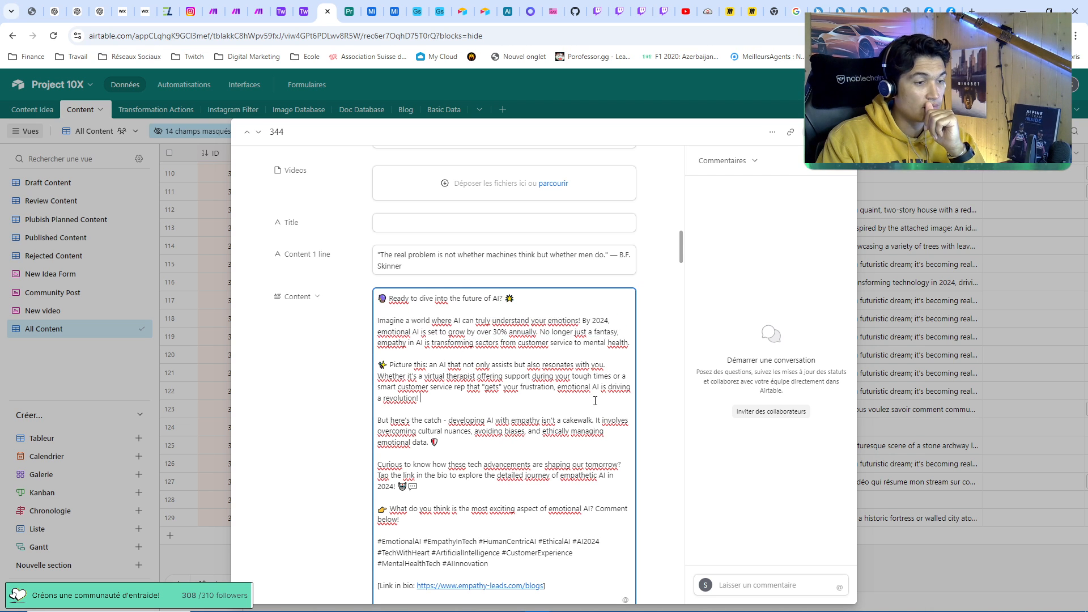
pyautogui.scroll(-2, 595, 401)
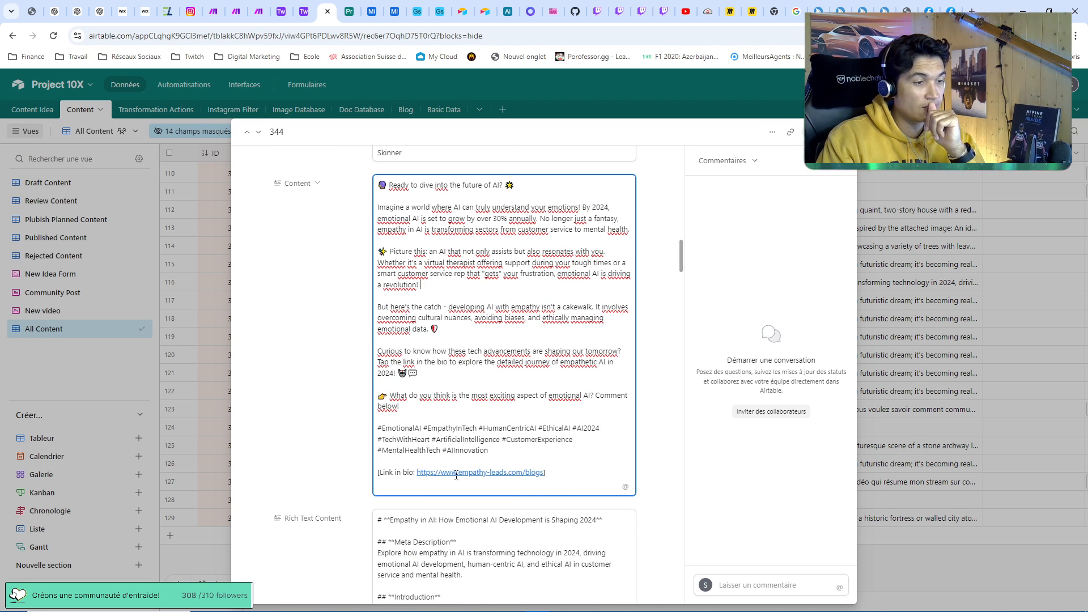
pyautogui.scroll(1, 570, 470)
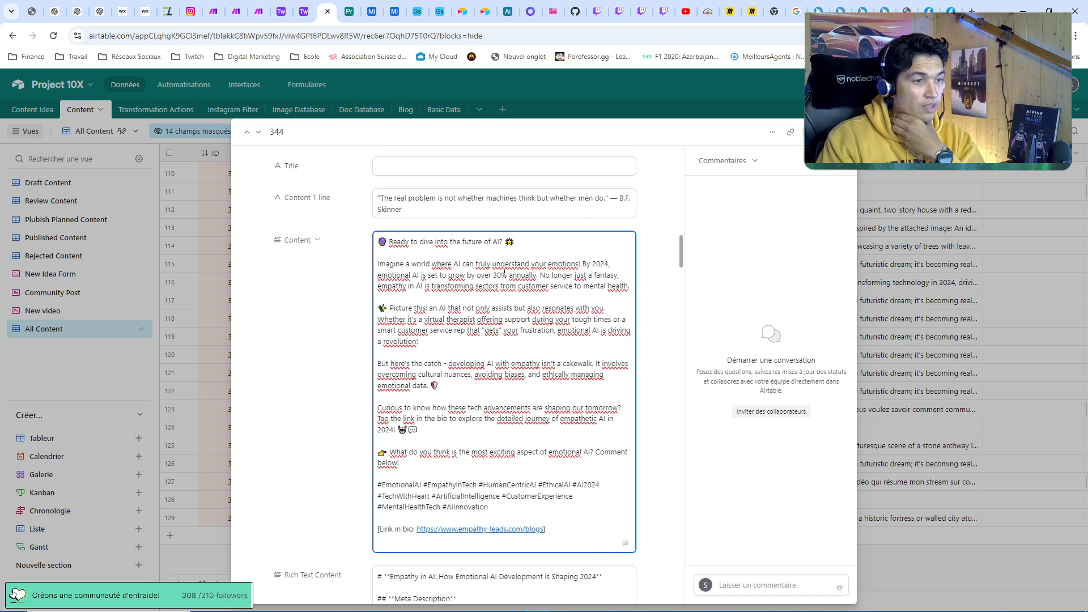
# Examine the record's quote in the Content 1 line field and its Content Text Carousel points
pyautogui.moveTo(403, 210); pyautogui.dragTo(379, 200)
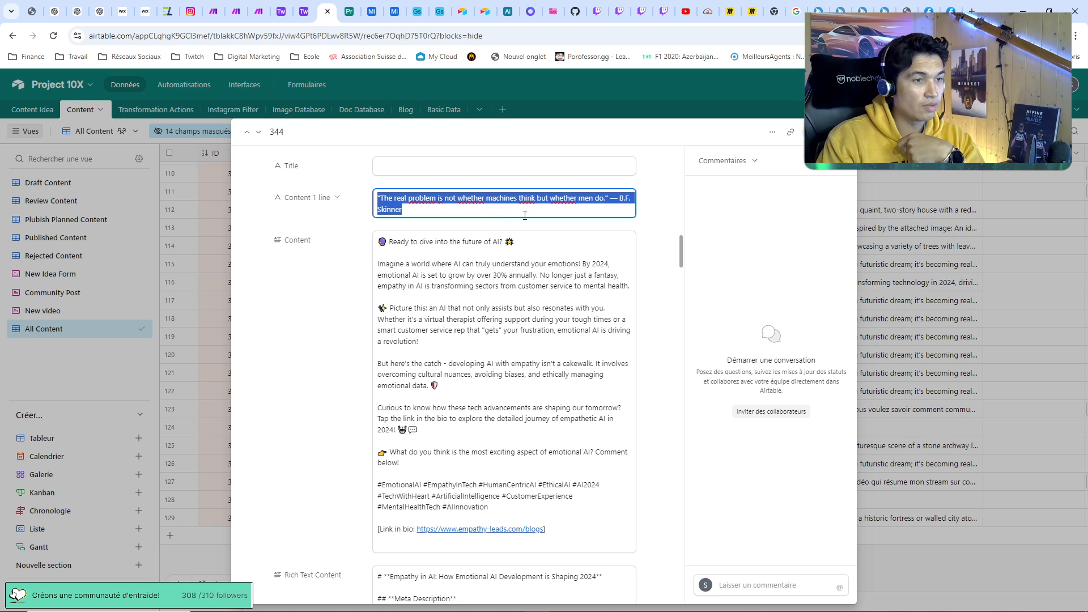
pyautogui.click(500, 215)
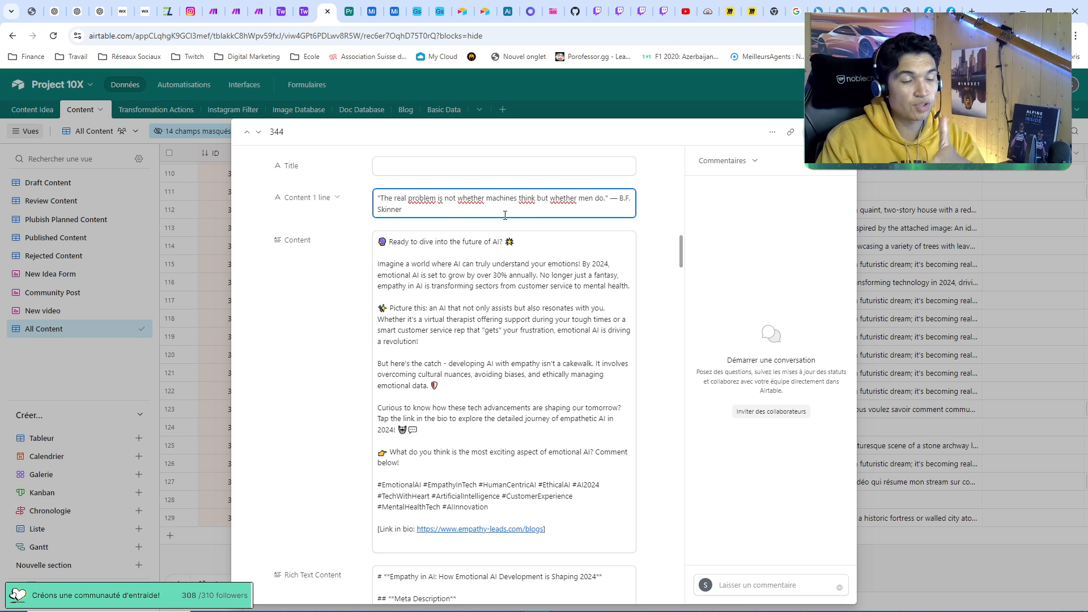
pyautogui.scroll(-5, 584, 258)
pyautogui.scroll(-10, 586, 264)
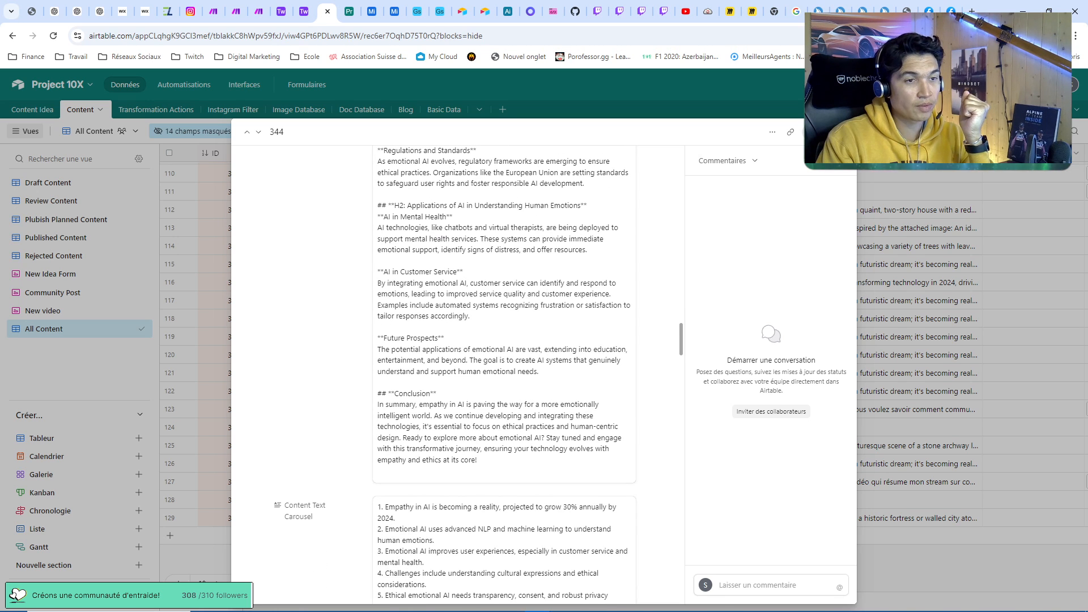
# Close the record, look through record 344's Status options, and switch to the Marketing 2 - Publish to Social Networks scenario in Make
pyautogui.press('Escape')
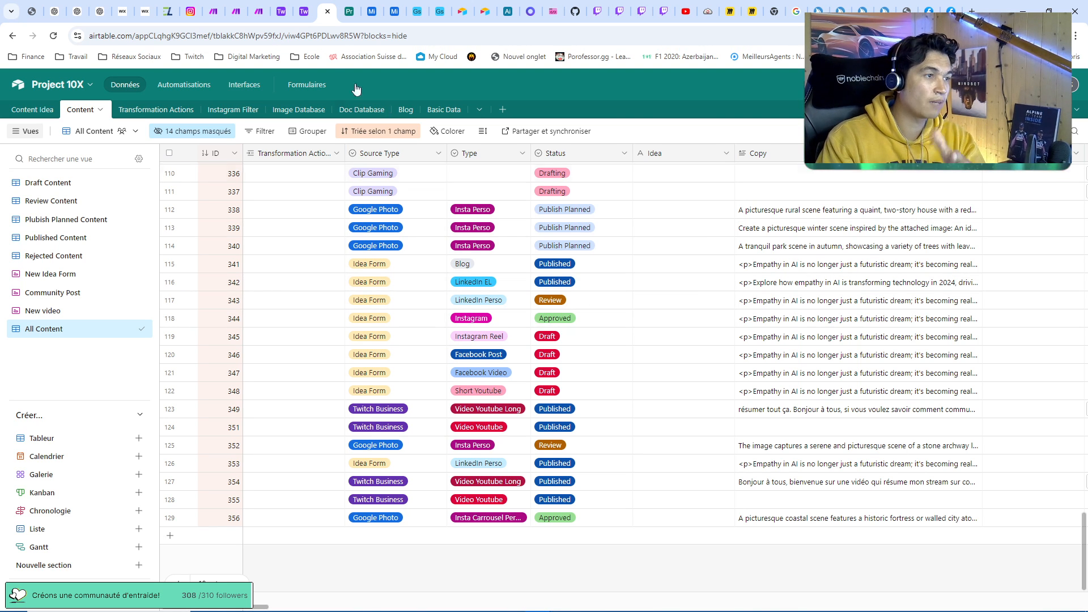
pyautogui.click(626, 325)
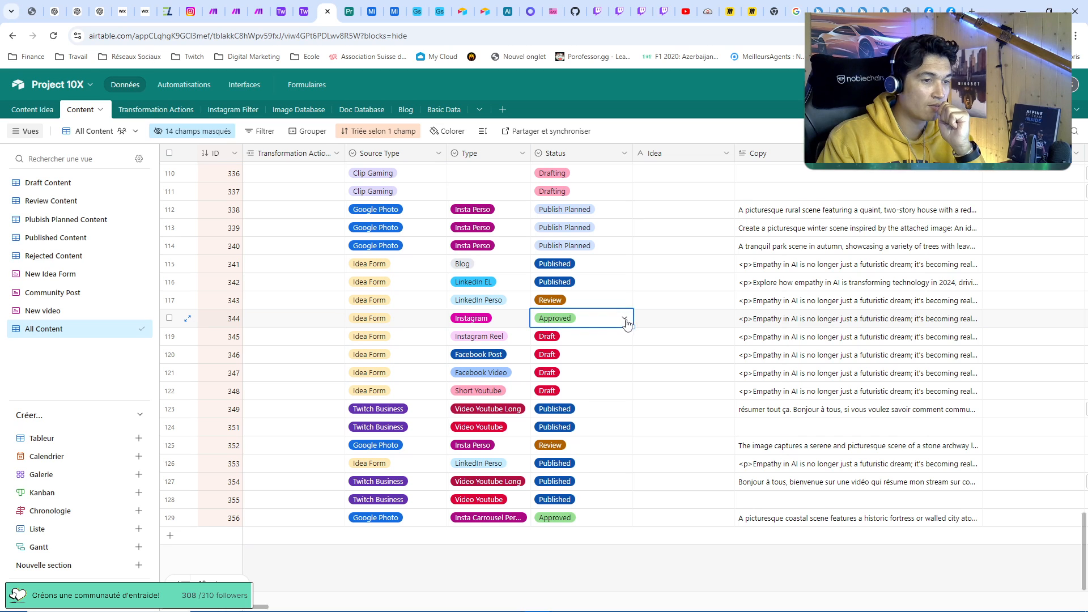
pyautogui.click(624, 319)
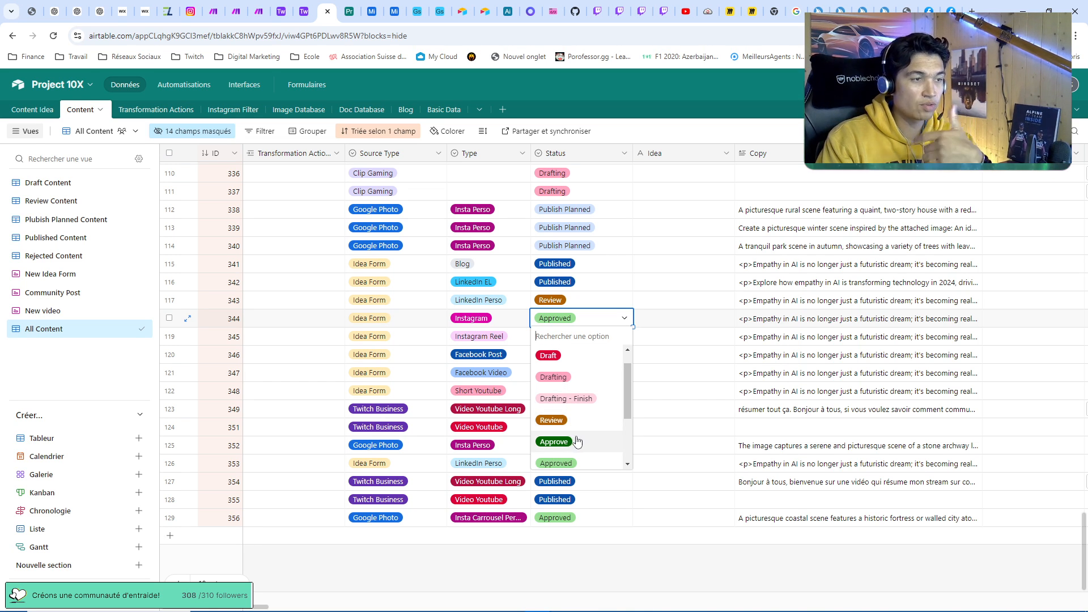
pyautogui.click(259, 11)
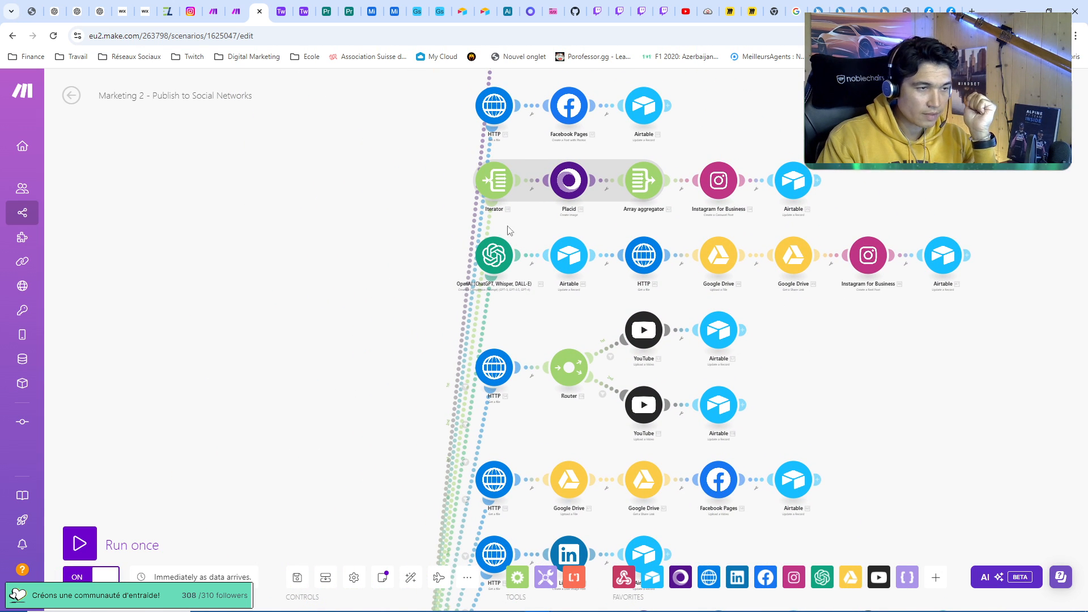
# Switch to the Square Carousel 1080 template in Placid and inspect its MidJourney background and overlay-bg banner layers
pyautogui.moveTo(518, 220); pyautogui.dragTo(522, 264)
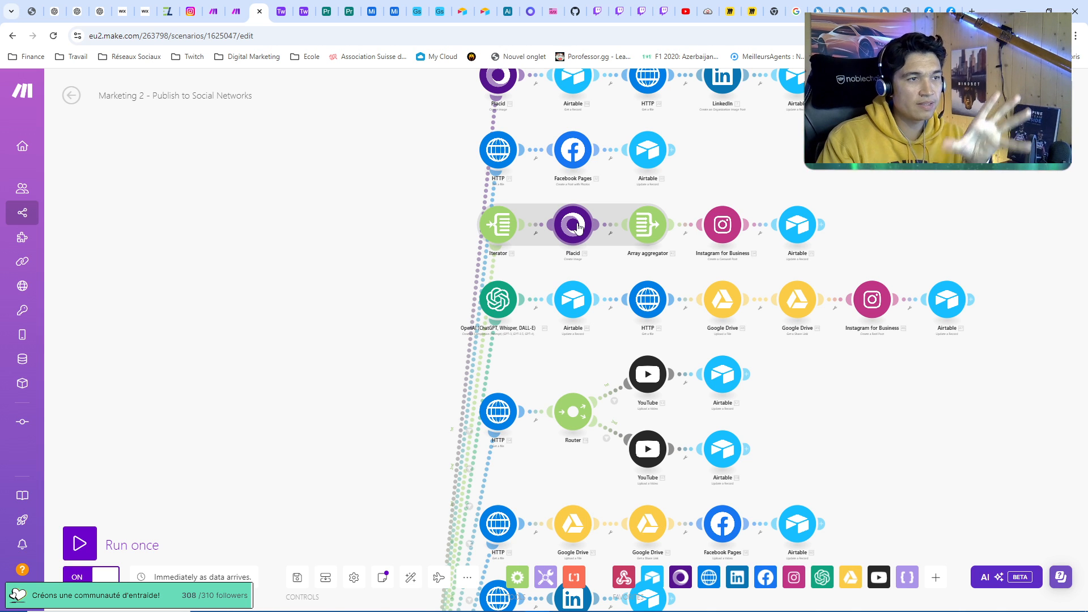
pyautogui.click(531, 13)
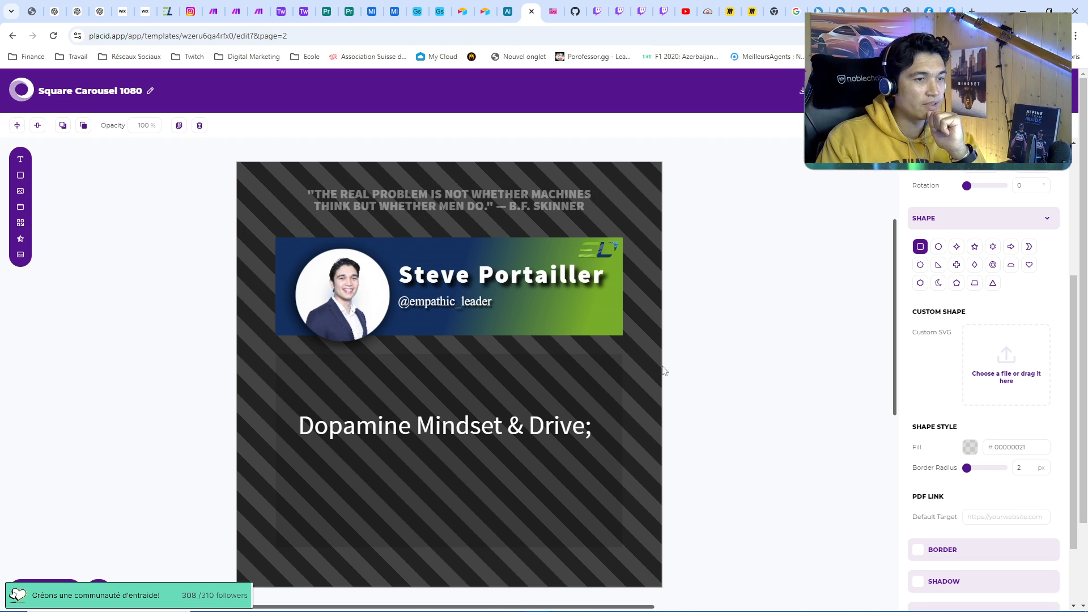
pyautogui.click(641, 199)
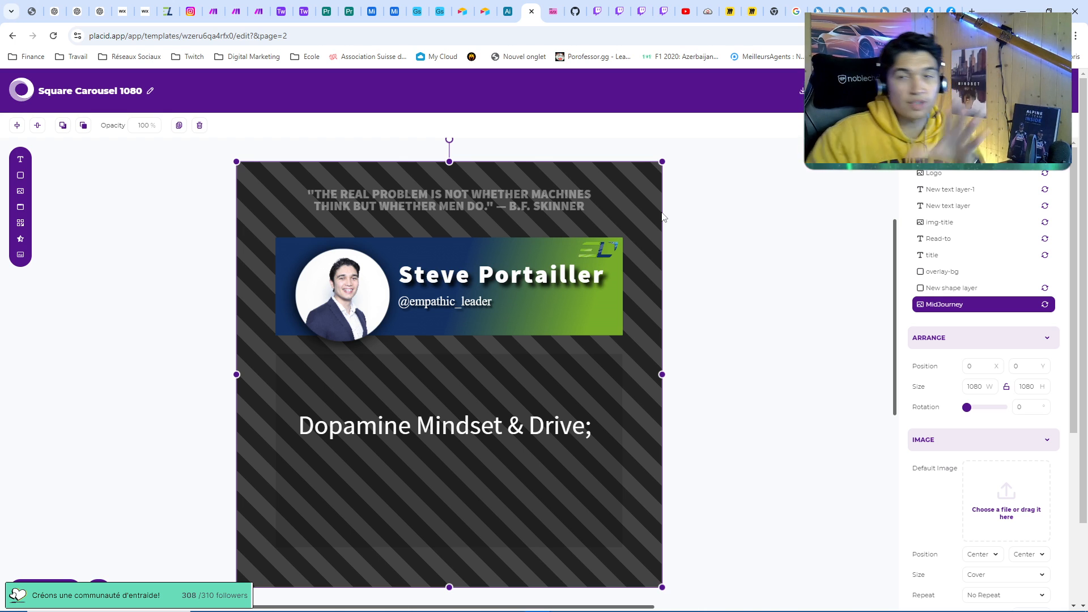
pyautogui.click(429, 189)
pyautogui.click(390, 242)
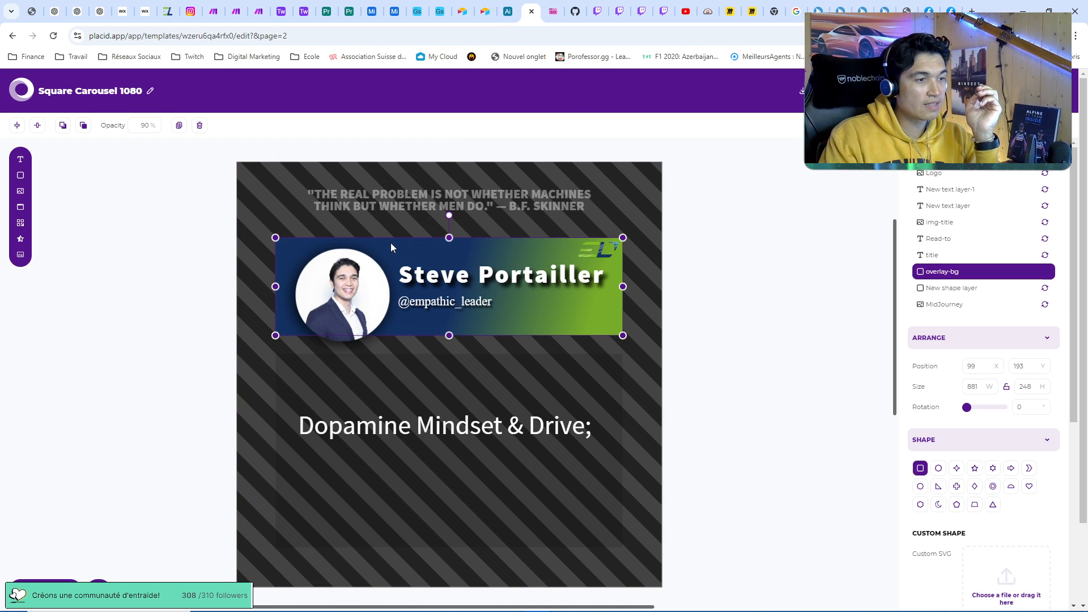
# Inspect the template's Read-to quote layer and the banner's name, social handle and profile picture layers
pyautogui.click(490, 201)
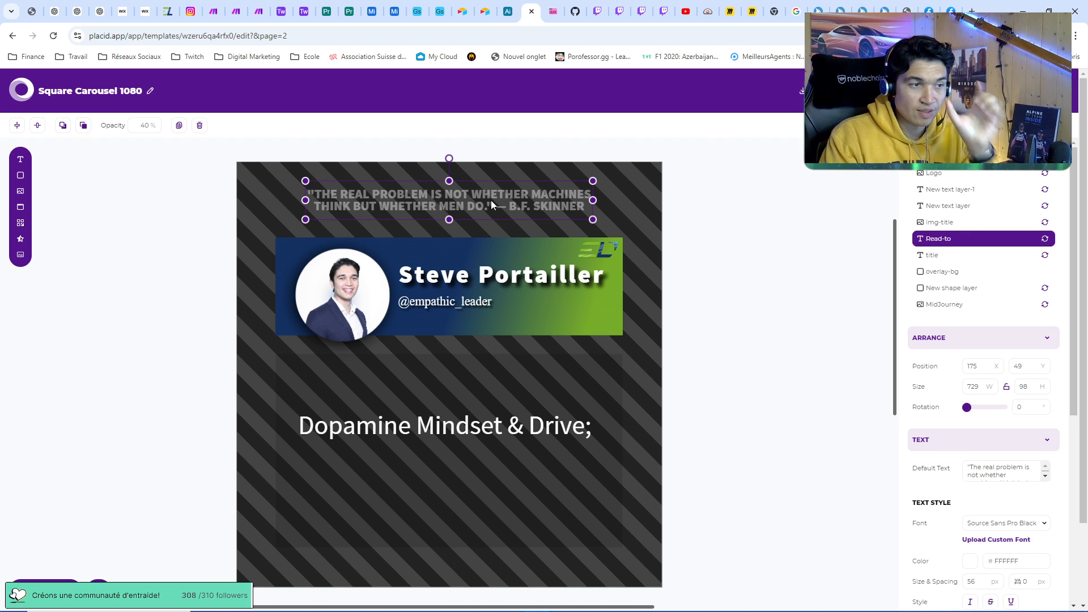
pyautogui.click(474, 280)
pyautogui.click(468, 302)
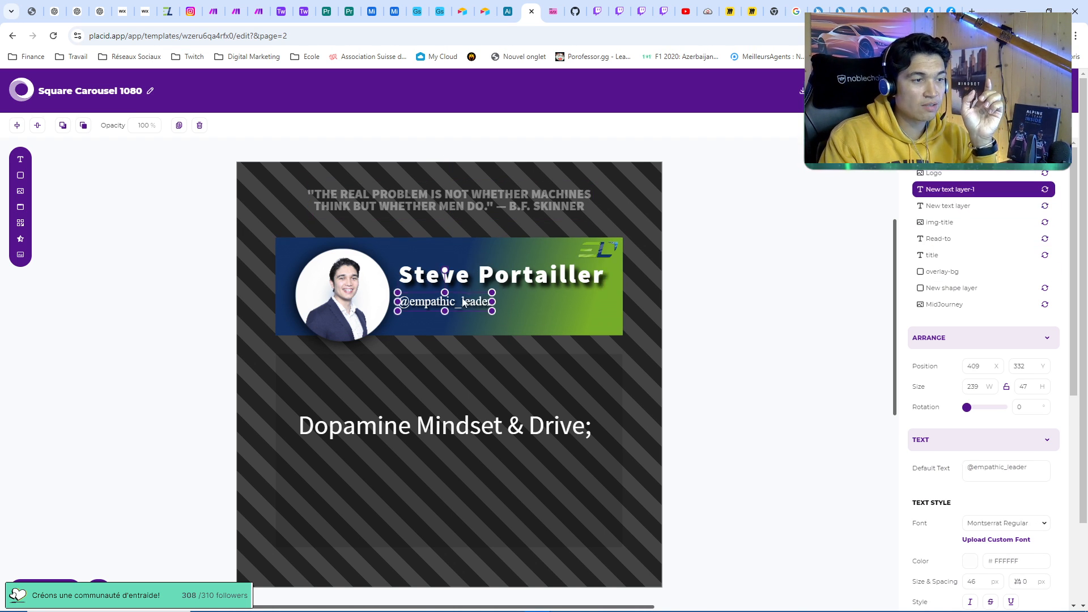
pyautogui.click(371, 288)
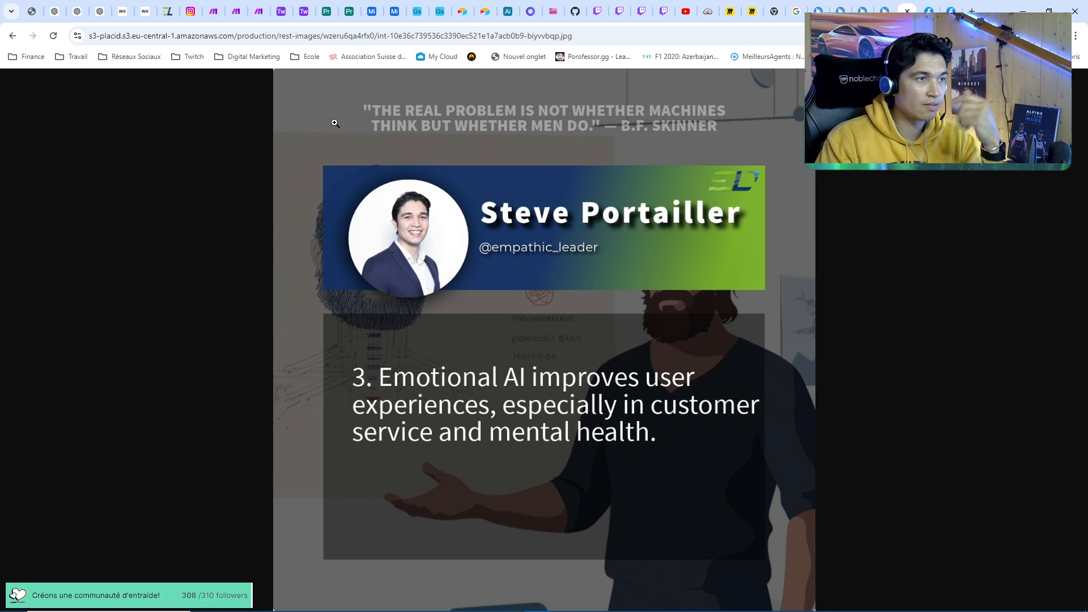
# Expand record 344 in Airtable to examine its Content Text Carousel points, and return to Make's Marketing 2 - Publish to Social Networks scenario
pyautogui.click(237, 13)
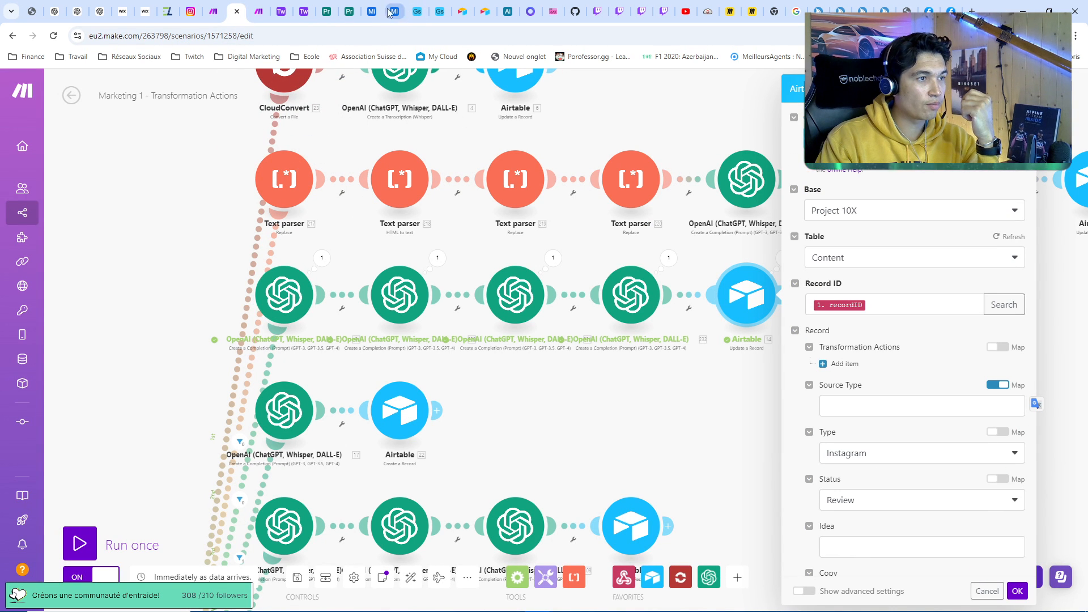
pyautogui.click(326, 11)
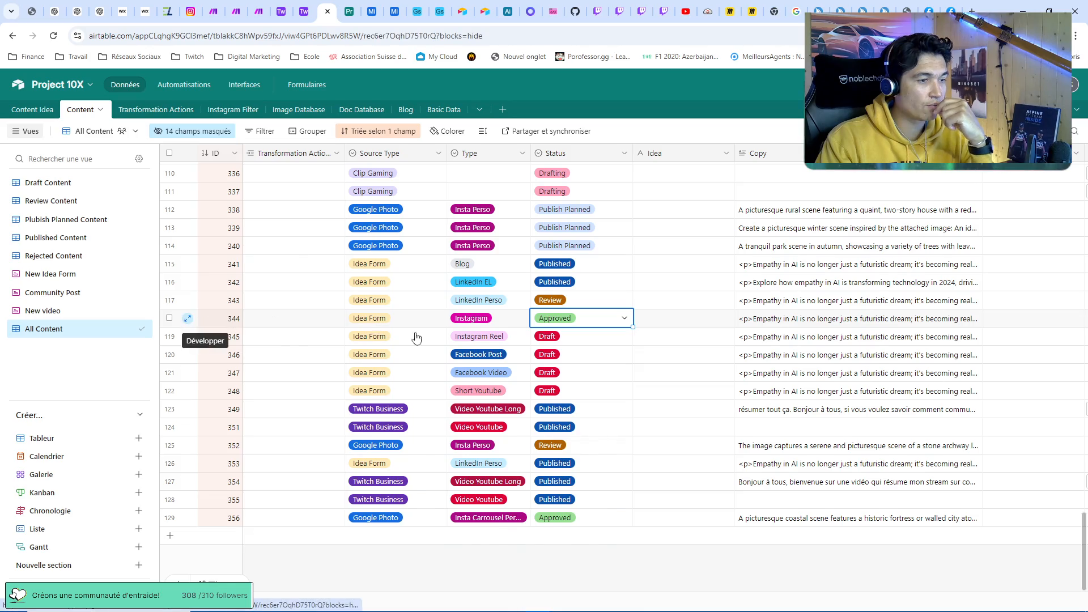
pyautogui.click(187, 318)
pyautogui.scroll(-15, 455, 410)
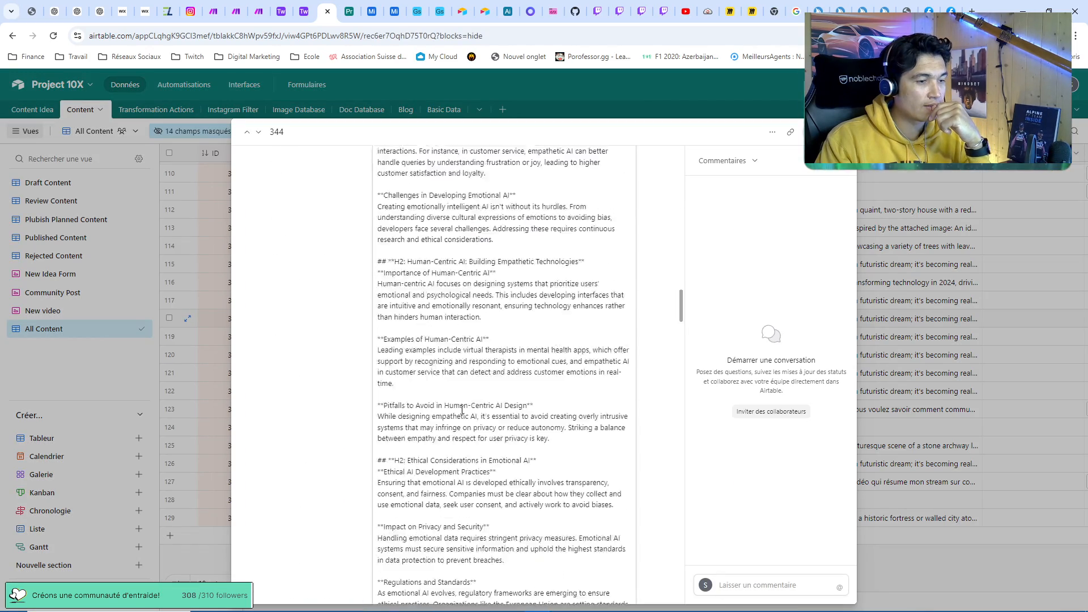
pyautogui.scroll(2, 395, 280)
pyautogui.moveTo(375, 279); pyautogui.dragTo(378, 368)
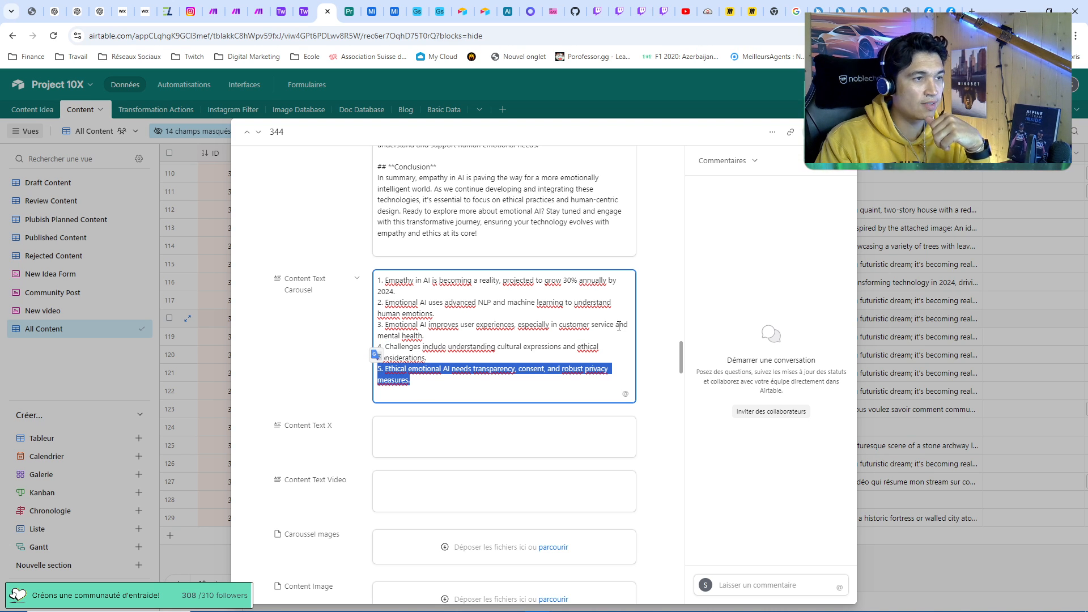
pyautogui.click(259, 11)
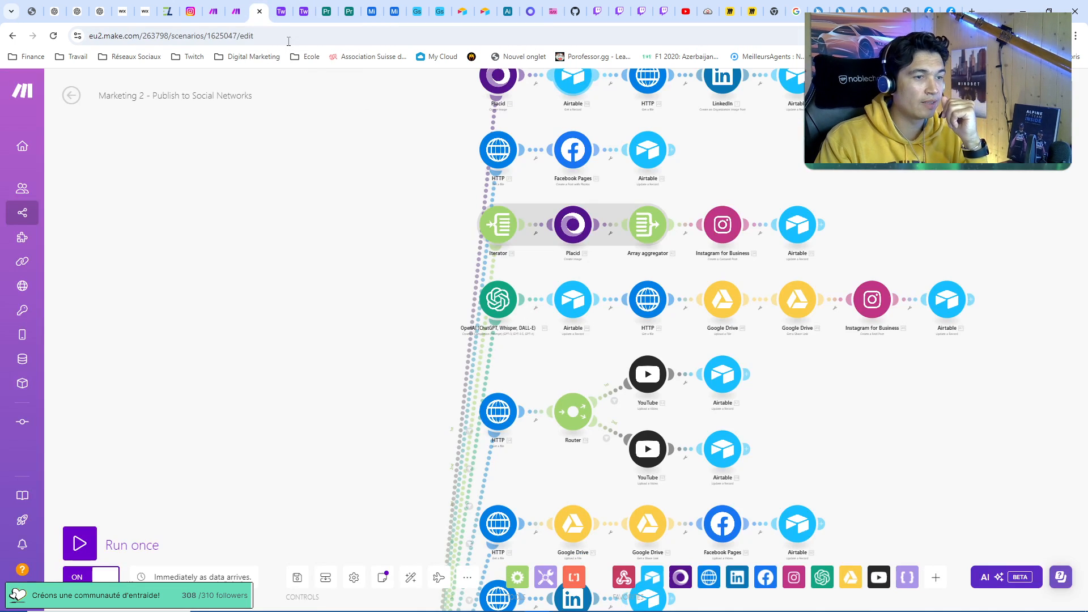